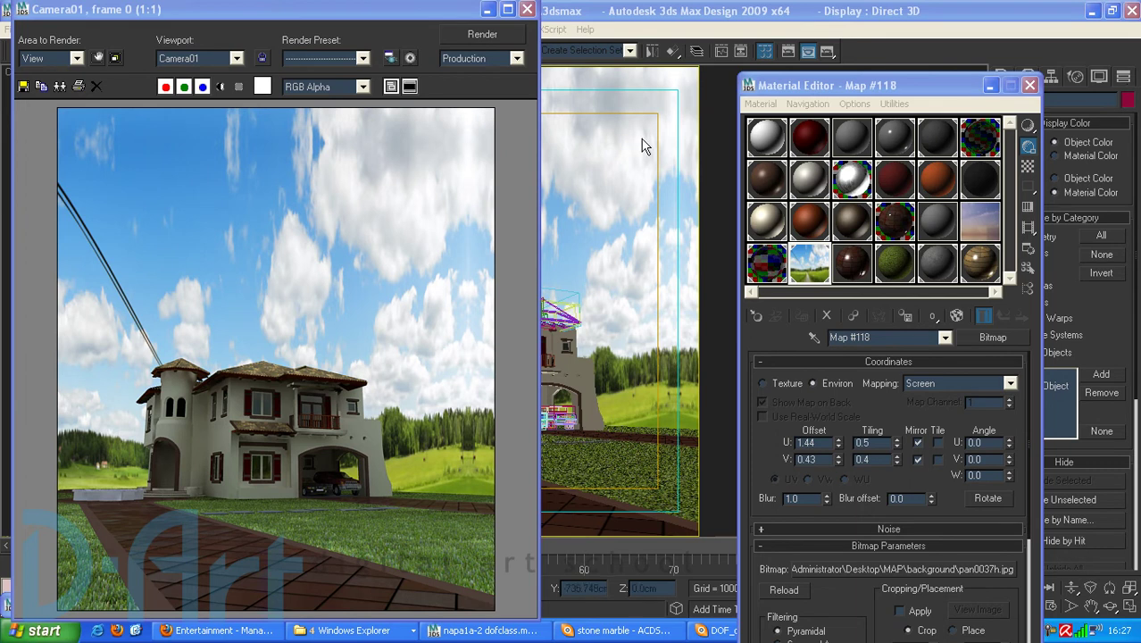
Close the rendered frame and the Material Editor, and display the whole site in the Top view
left_click(528, 10)
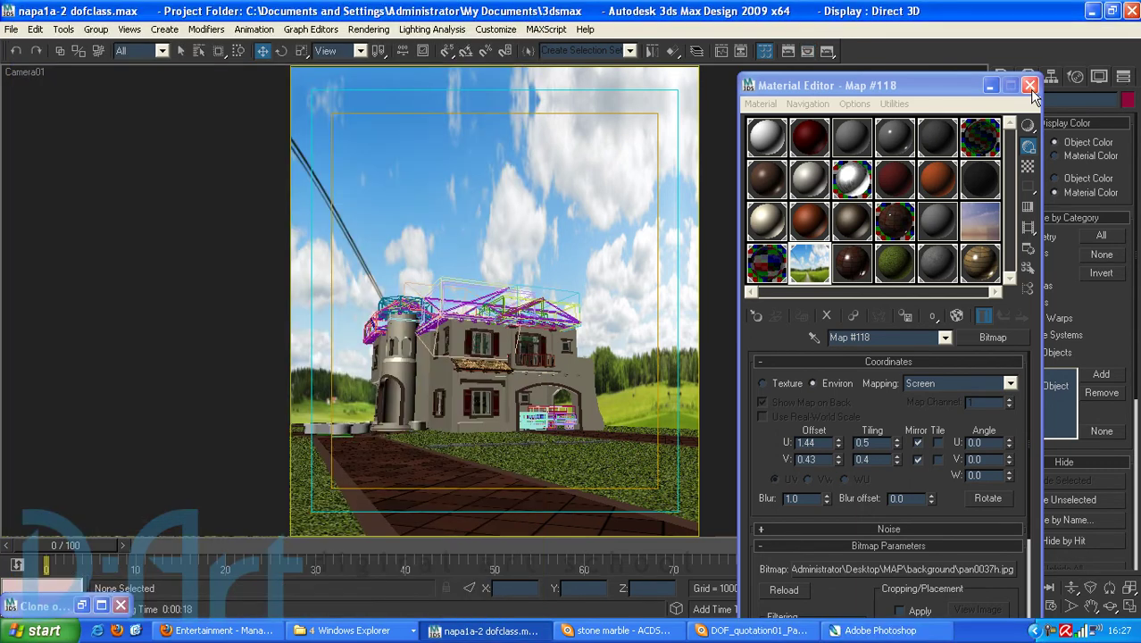
left_click(1030, 86)
key("t")
scroll(544, 306, "down", 5)
middle_click_drag(912, 214, 837, 314)
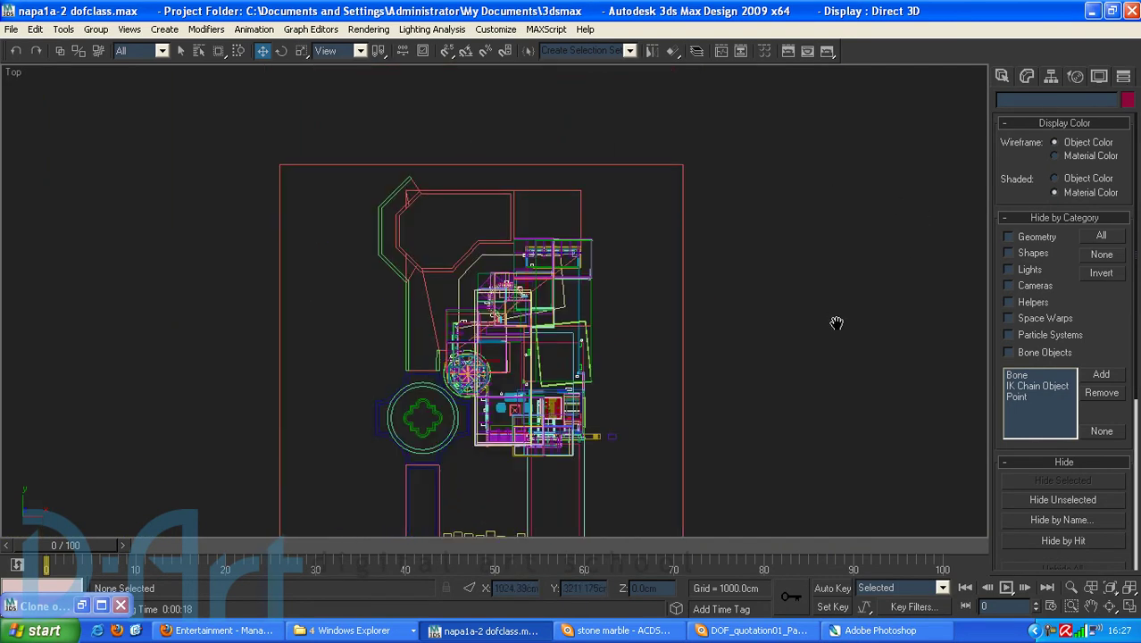
Start creating a standard Target Direct light with space around the site in the Top view
left_click(1002, 76)
left_click(1029, 104)
left_click(1034, 127)
left_click(1037, 105)
left_click(1048, 103)
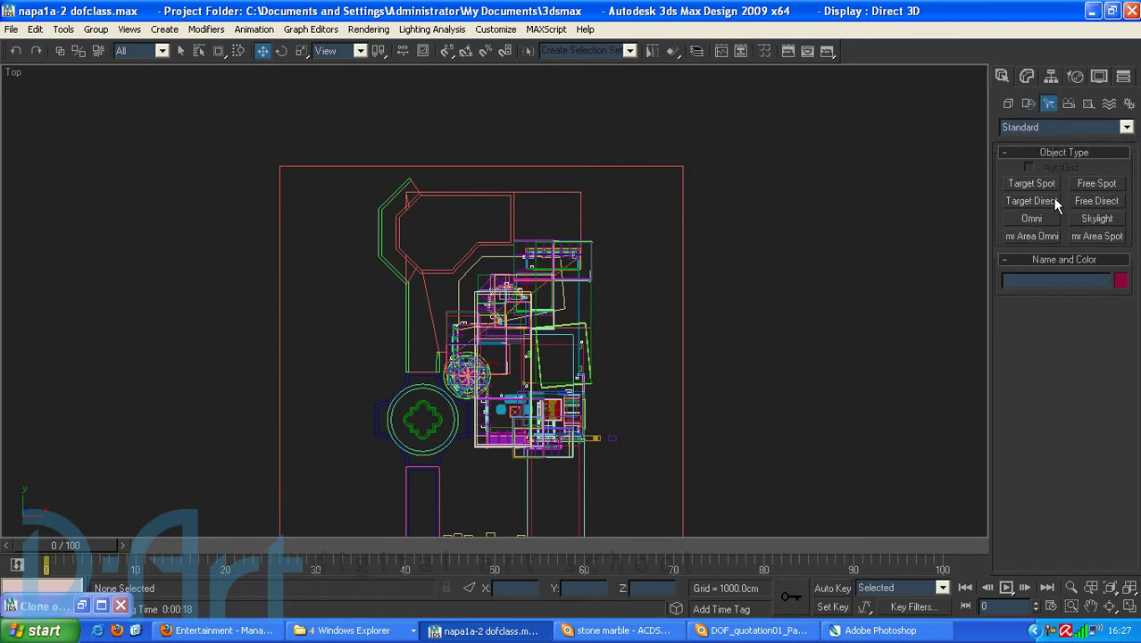
left_click(1031, 201)
scroll(553, 368, "down", 5)
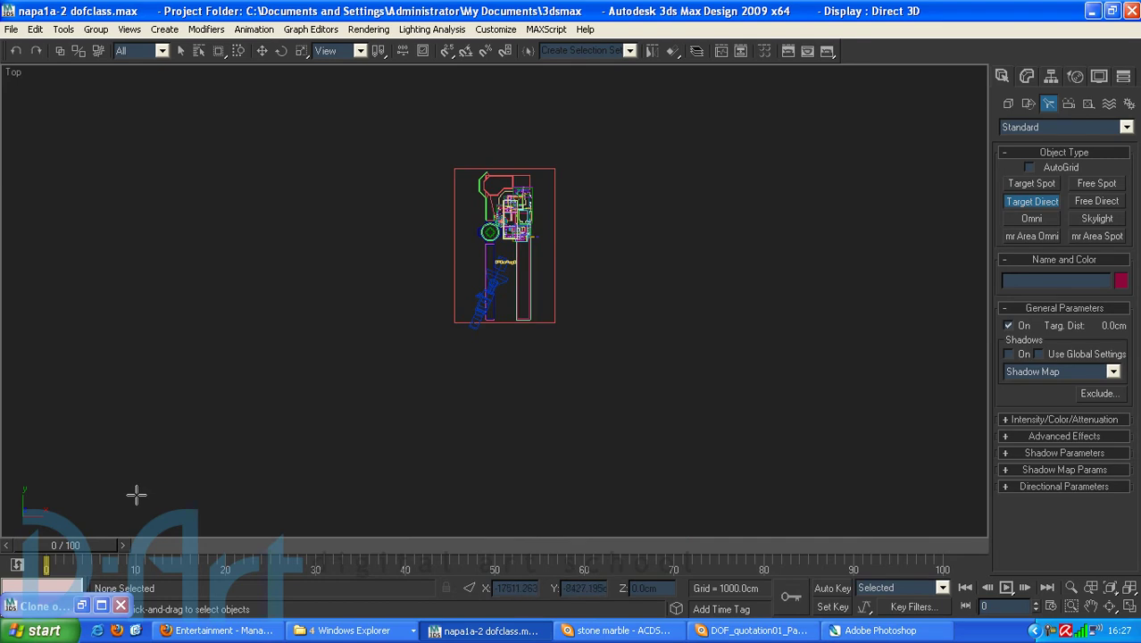
left_click_drag(138, 493, 230, 418)
key("p")
key("t")
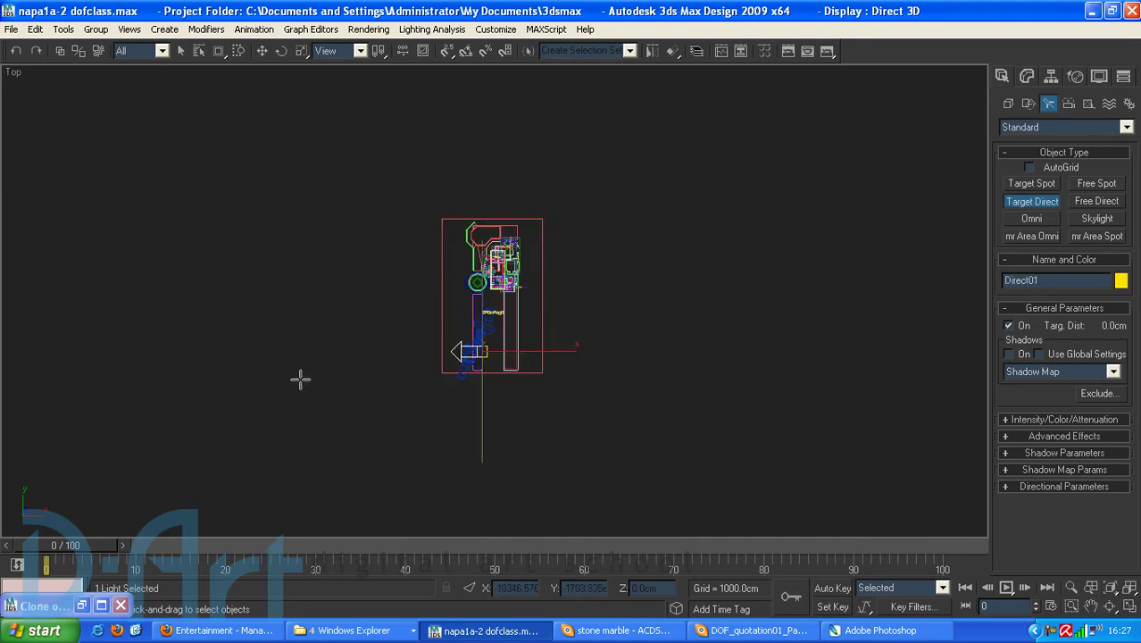
key("Delete")
middle_click_drag(260, 479, 241, 435)
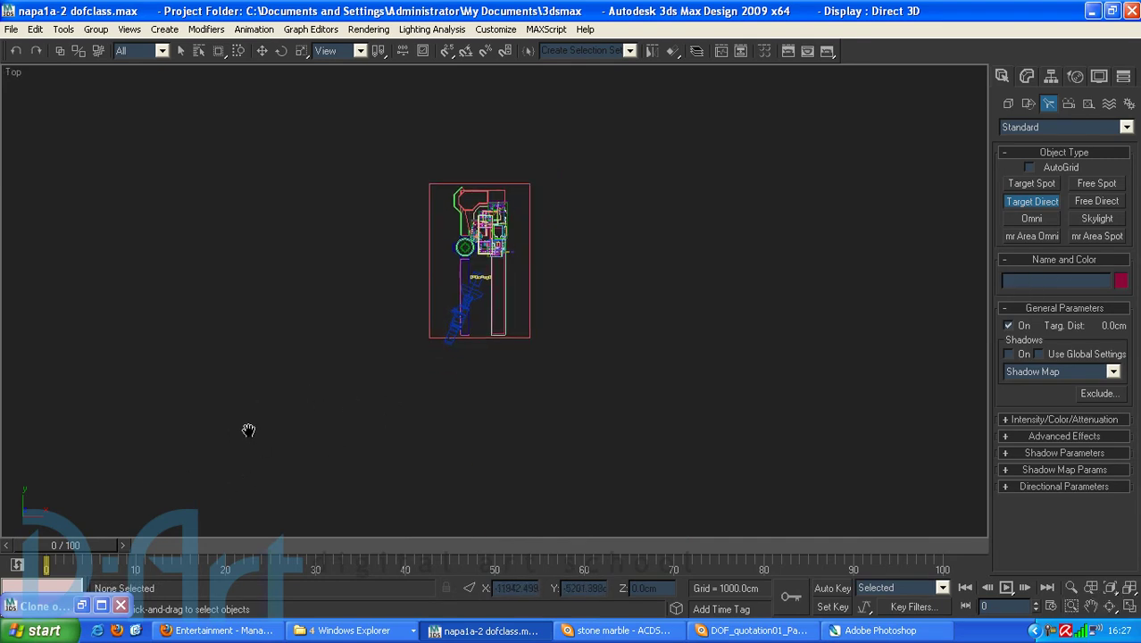
Place a Target Direct light southwest of the site aimed at the house, and raise it to about 10,876 cm
left_click_drag(128, 496, 143, 488)
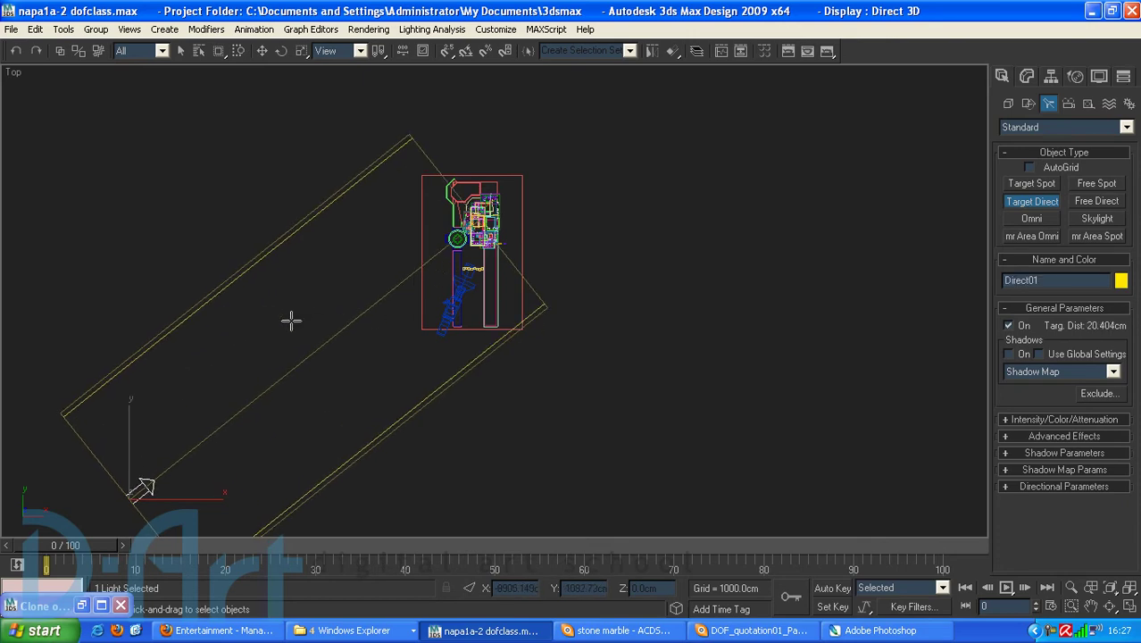
key("w")
key("f")
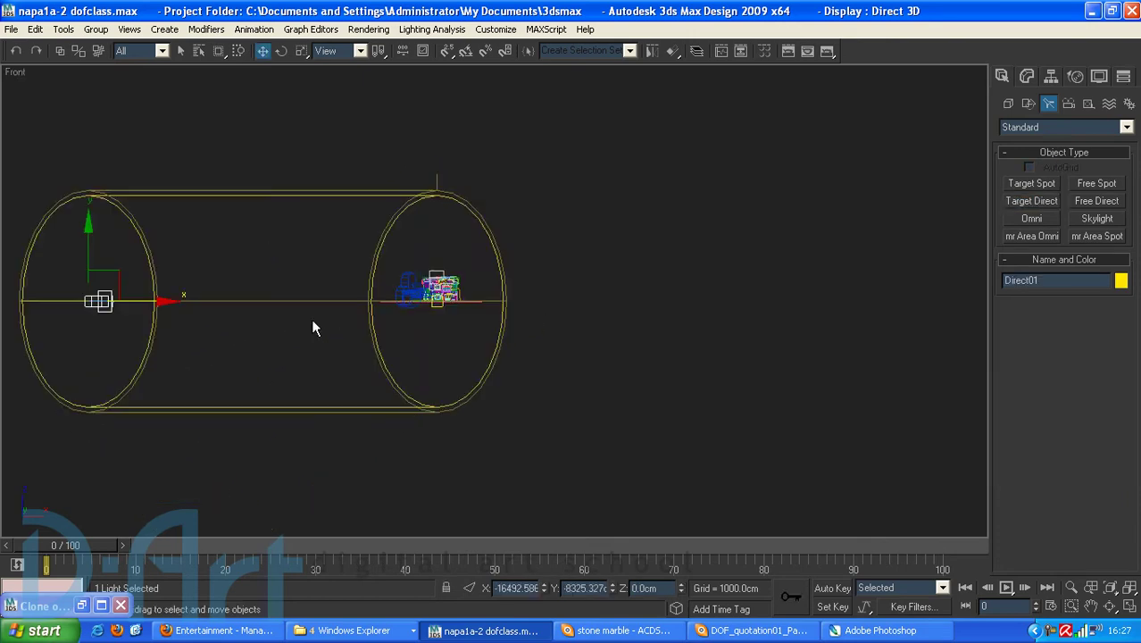
left_click_drag(239, 351, 241, 91)
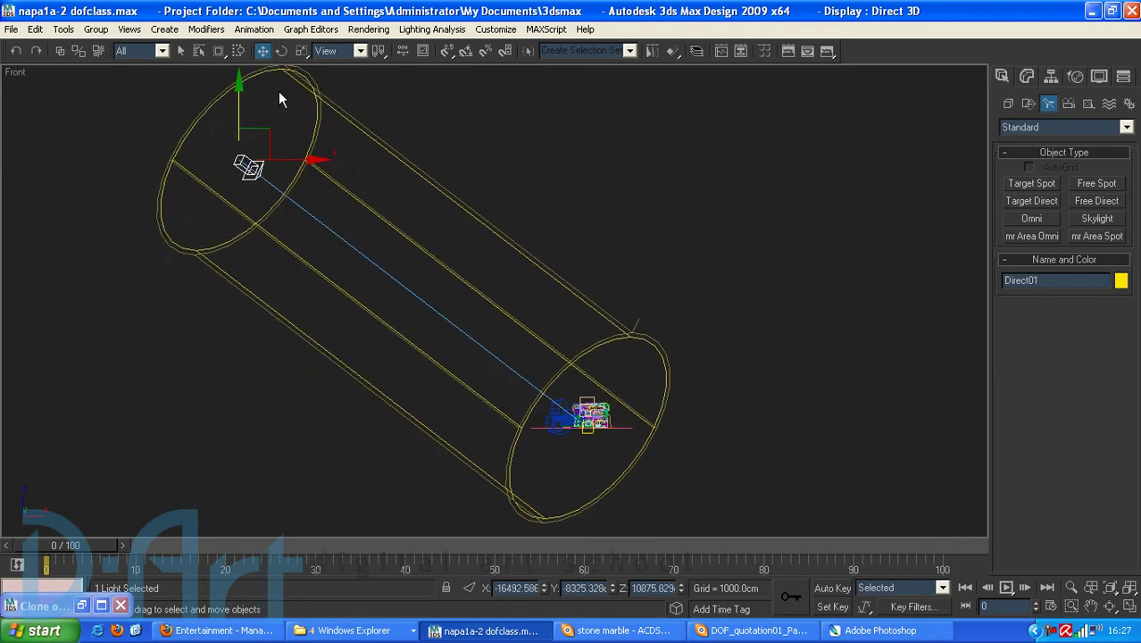
Turn on shadows for the directional light and set the shadow type to VRayShadow
left_click(1028, 78)
scroll(997, 473, "up", 5)
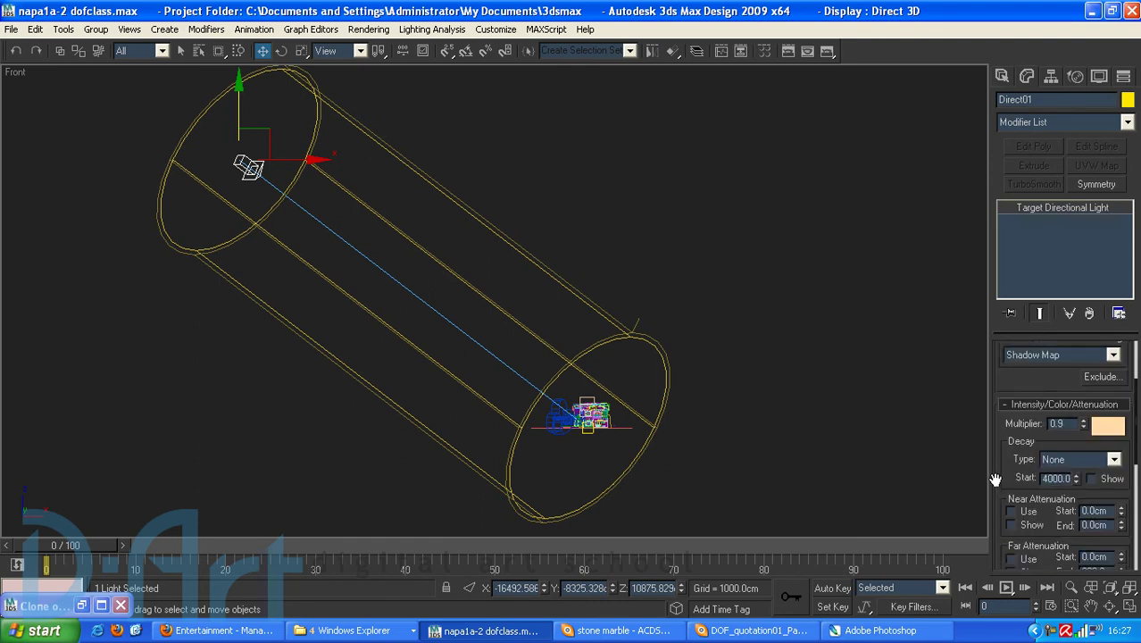
left_click(1009, 441)
left_click(1026, 457)
left_click(1016, 517)
scroll(1020, 495, "down", 4)
Set the light's colour to a pale warm tone, RGB 255, 228, 189, and its multiplier to 1.0
left_click(1109, 439)
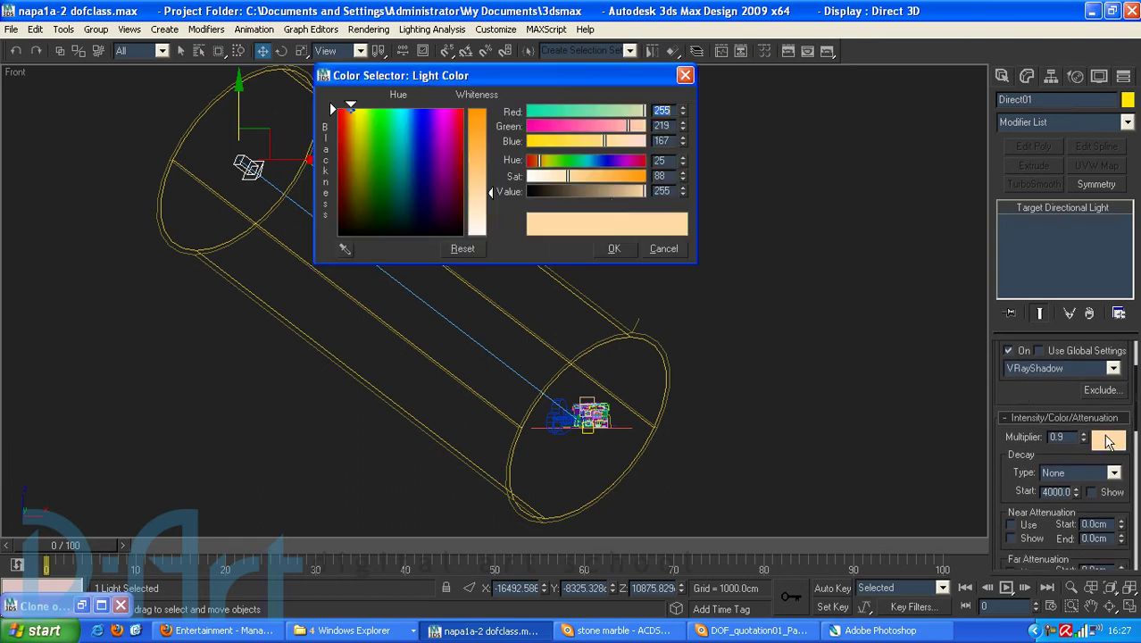
left_click(554, 175)
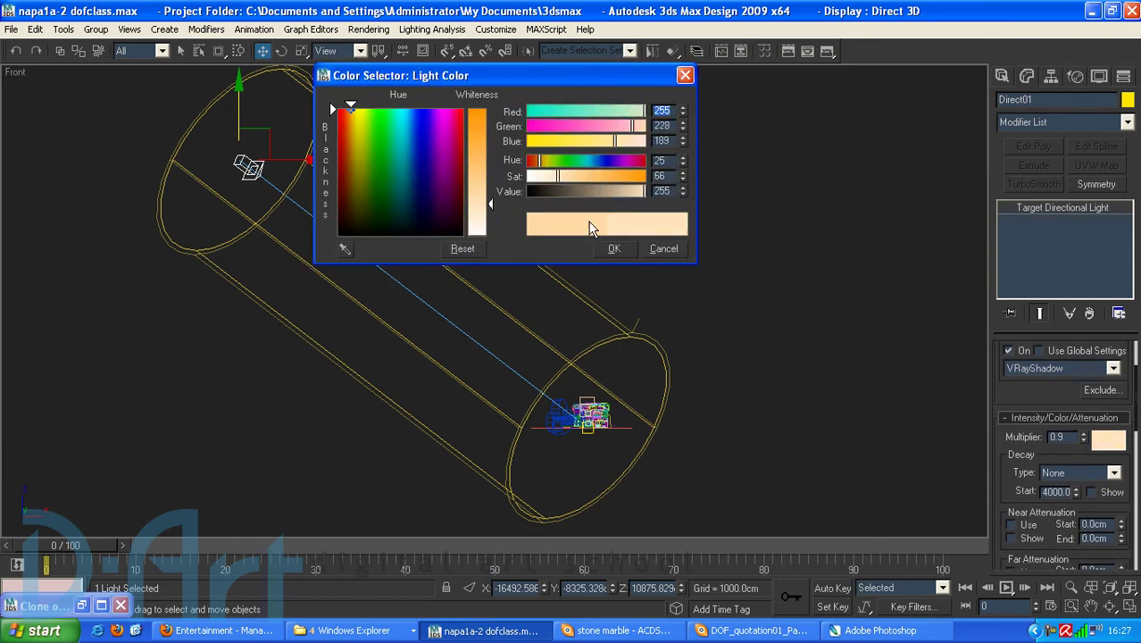
left_click(613, 249)
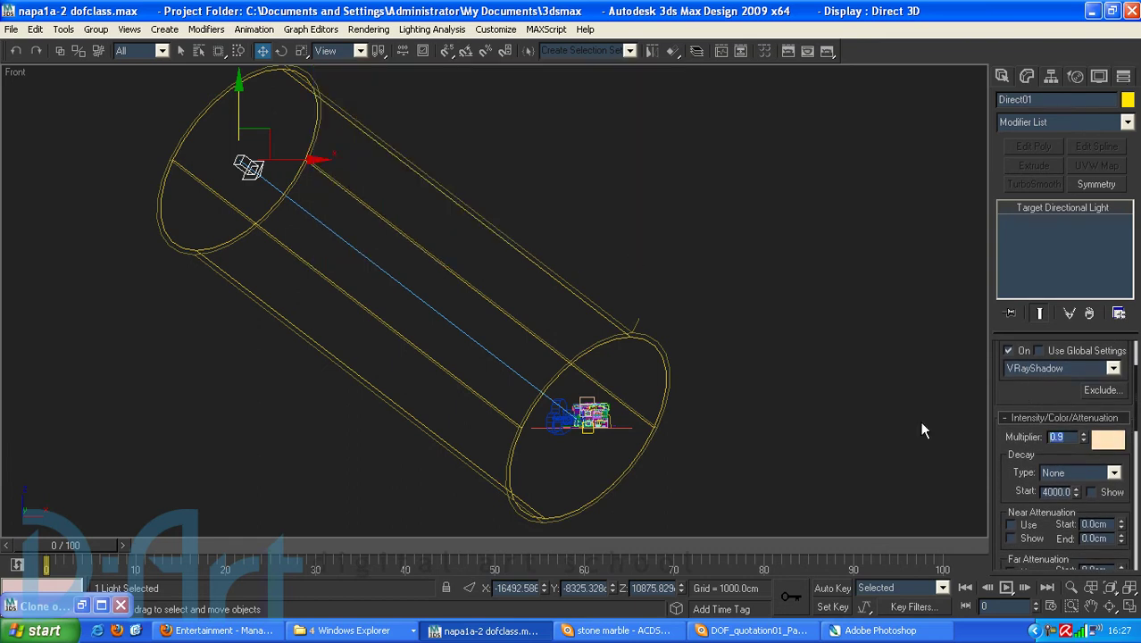
scroll(1029, 420, "down", 5)
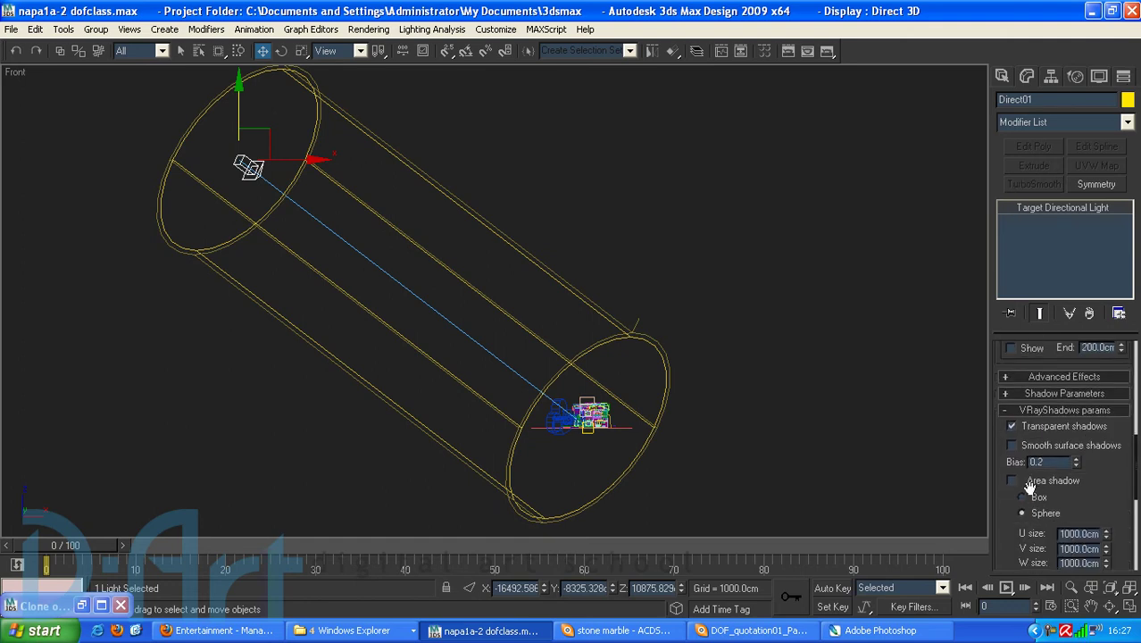
Render the Camera01 view with the new light and position the render window so the whole image shows
right_click(715, 253)
key("Escape")
key("c")
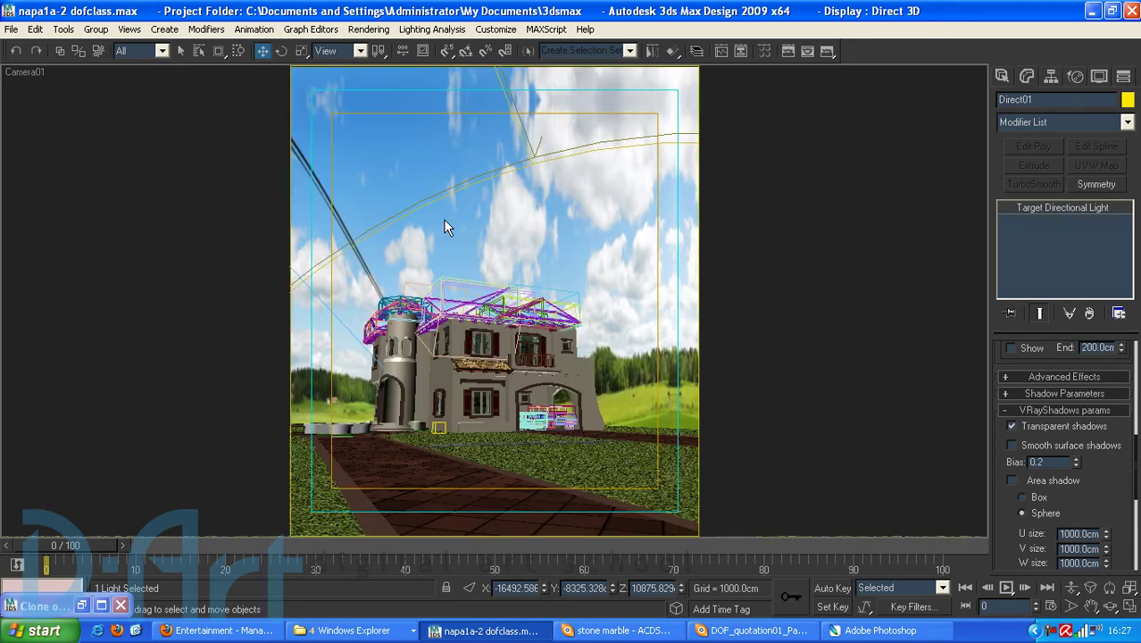
left_click(827, 53)
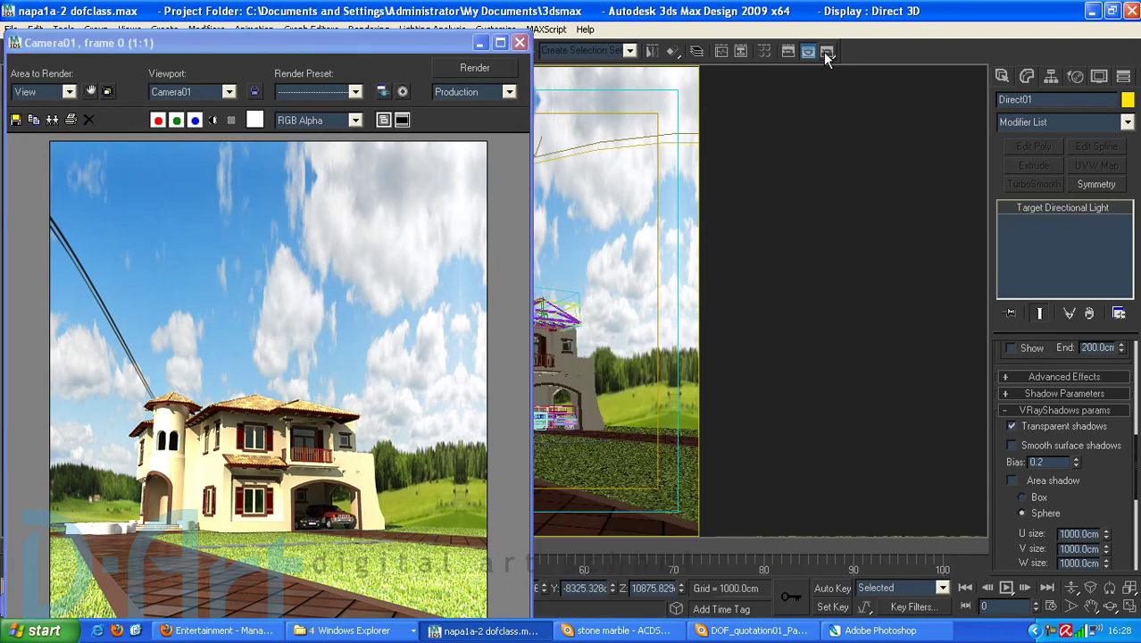
left_click_drag(407, 46, 393, 8)
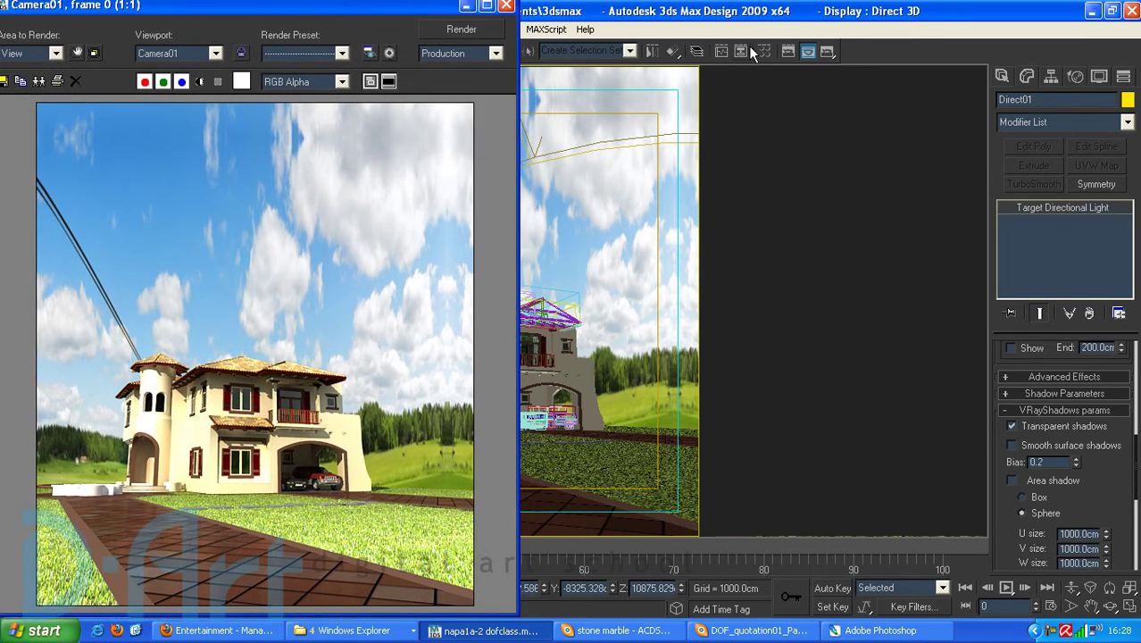
Set the render output height to 450, render Camera01 again, and close the render settings
left_click(786, 53)
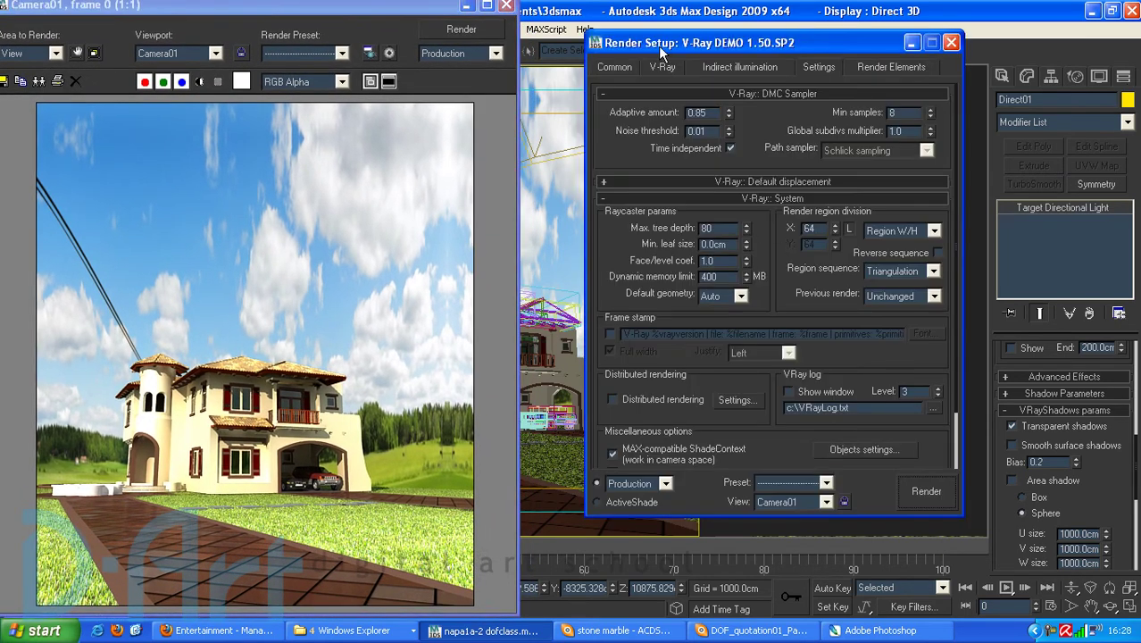
left_click(615, 67)
double_click(734, 321)
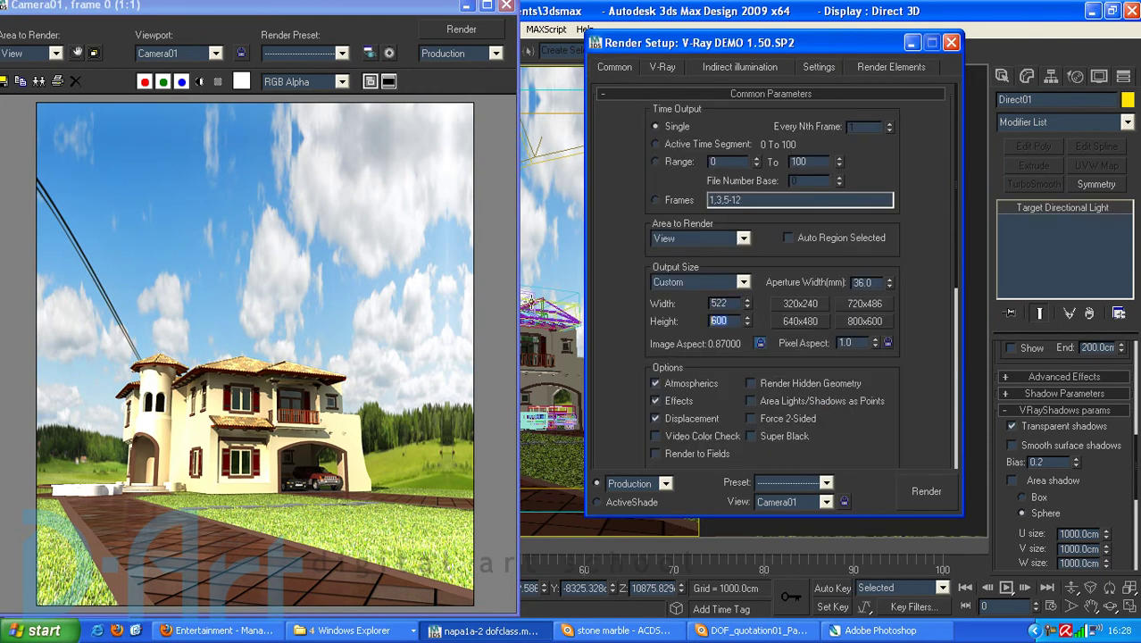
type("450")
key("Return")
left_click(905, 498)
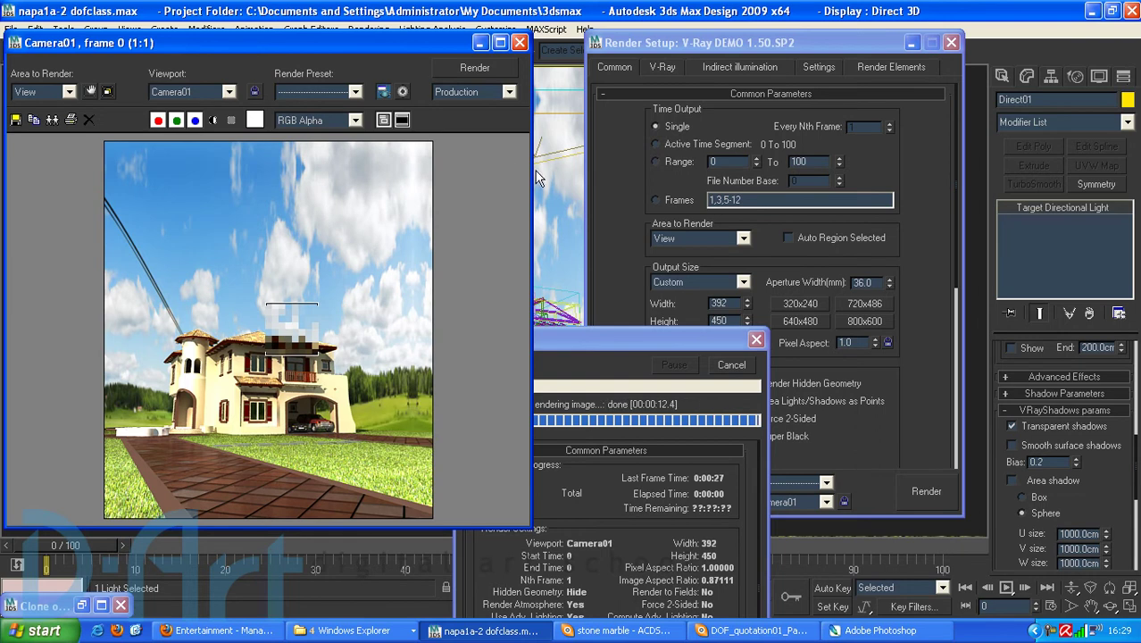
left_click(950, 42)
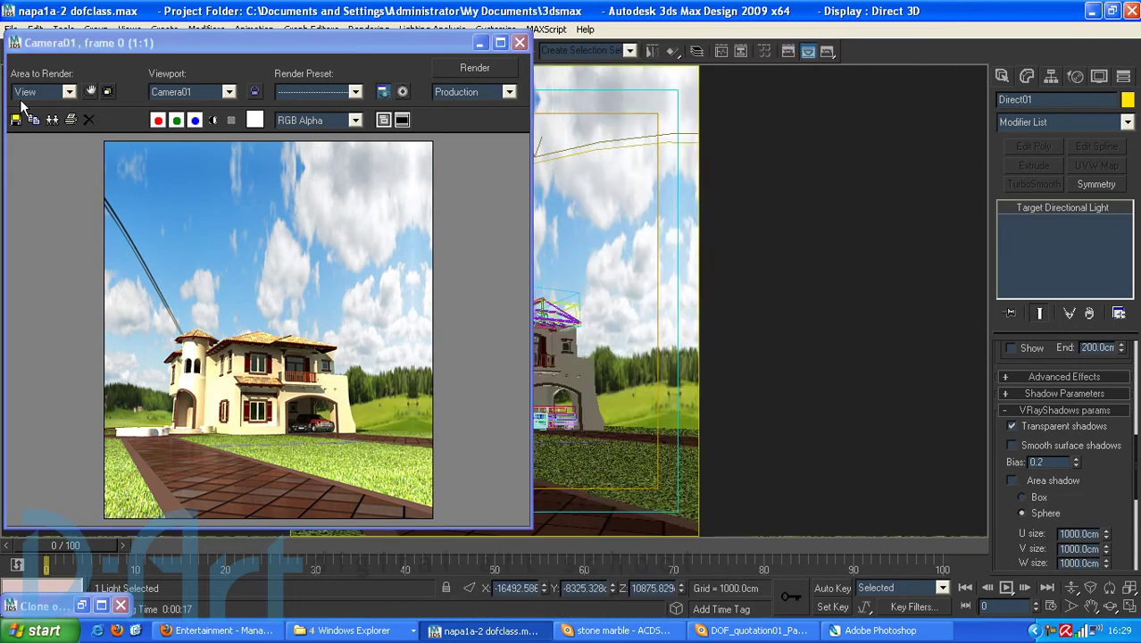
Clone the first light's rendered frame, minimize the clone, and close the original frame window
left_click(34, 119)
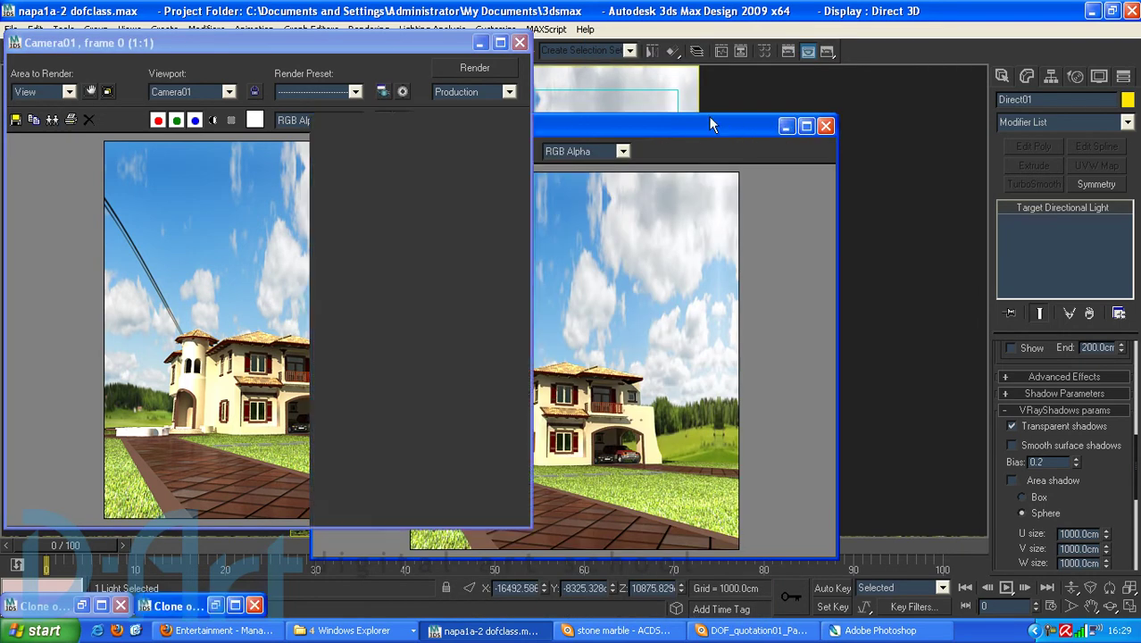
left_click(785, 125)
left_click(520, 43)
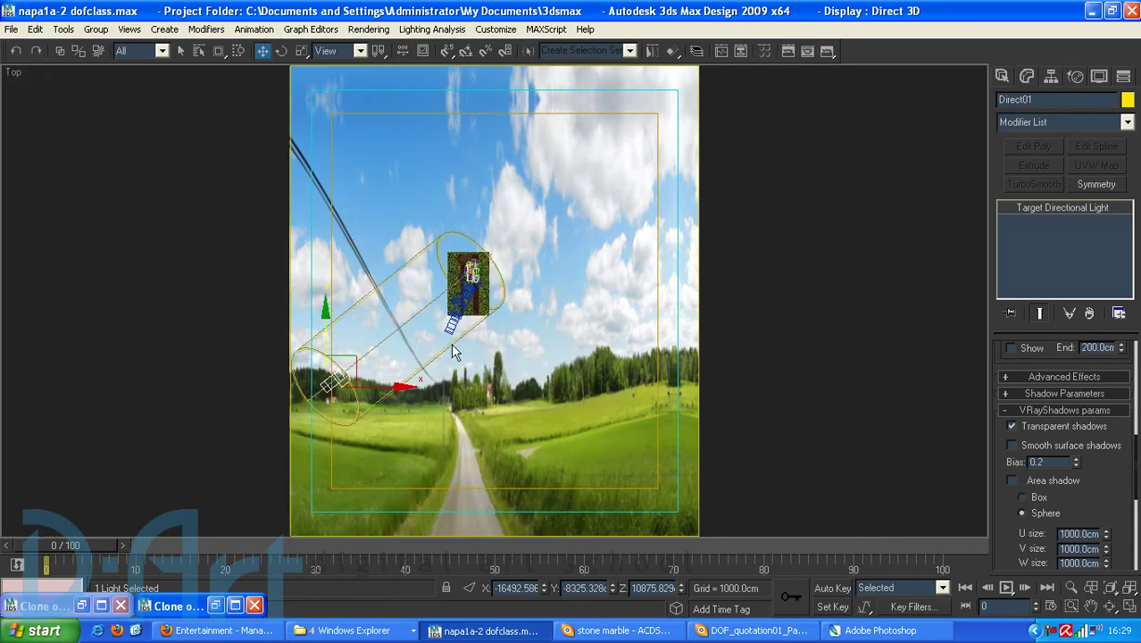
Hide the background image in the Top viewport
right_click(12, 72)
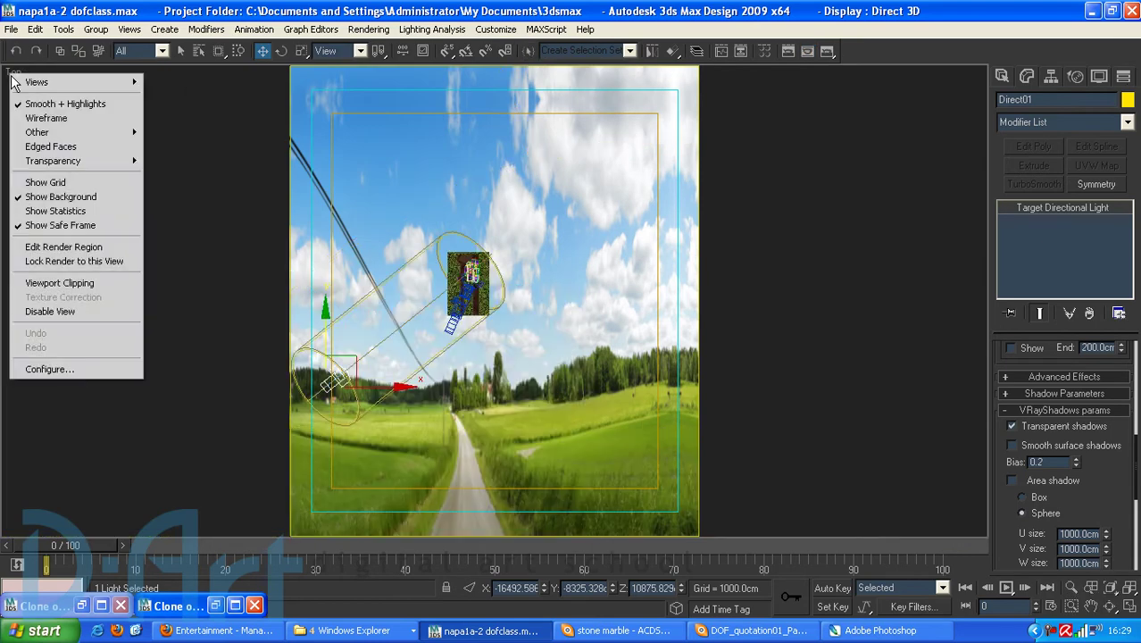
left_click(41, 198)
middle_click_drag(405, 306, 462, 317)
scroll(460, 311, "up", 5)
scroll(453, 301, "down", 6)
Clone the directional light as an instance and move it along X to the southeast side, to about 10,584 cm
key("p")
key("ctrl+v")
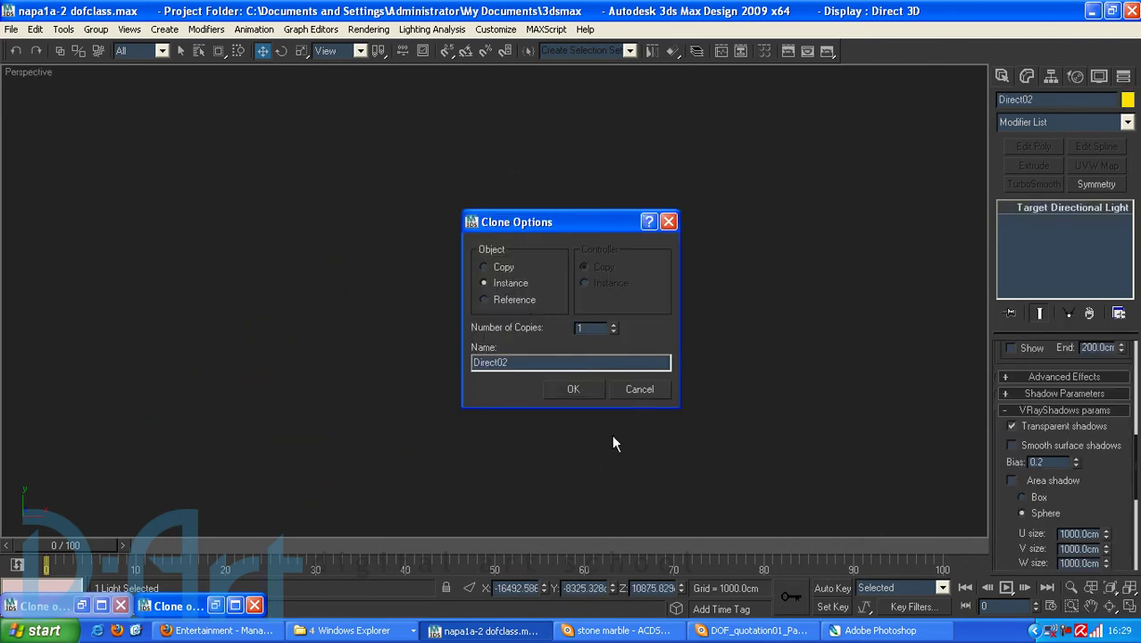
left_click(585, 393)
middle_click_drag(583, 395, 511, 365, "alt")
key("t")
left_click_drag(385, 414, 916, 413)
Turn off the original southwest directional light together with its instance
left_click(564, 450)
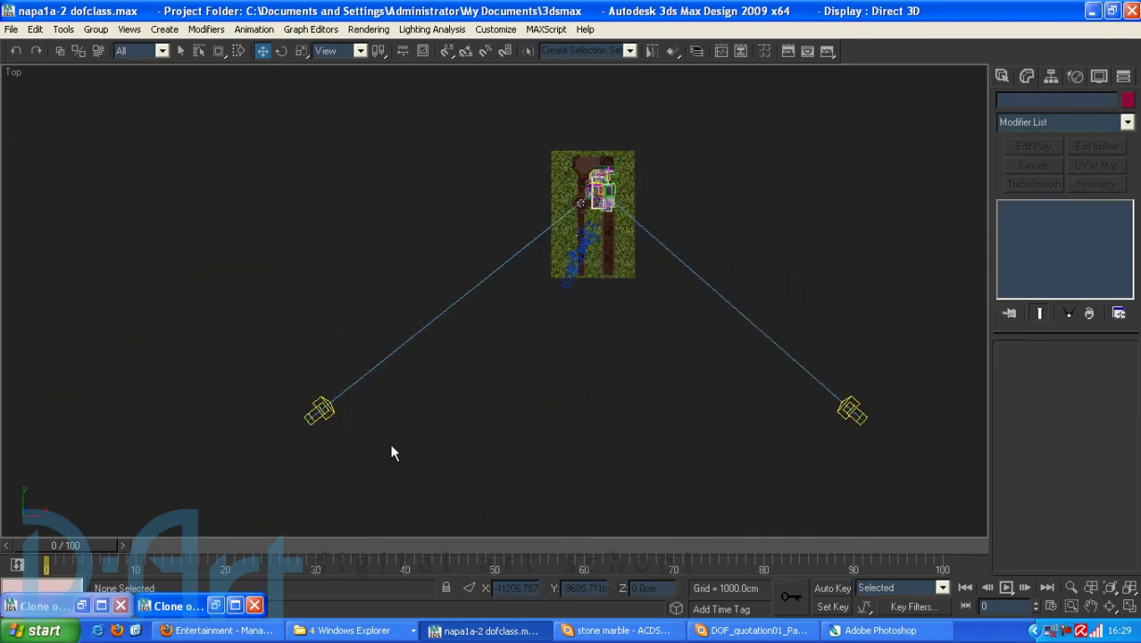
left_click(316, 415)
left_click_drag(1006, 359, 1031, 484)
left_click(815, 263)
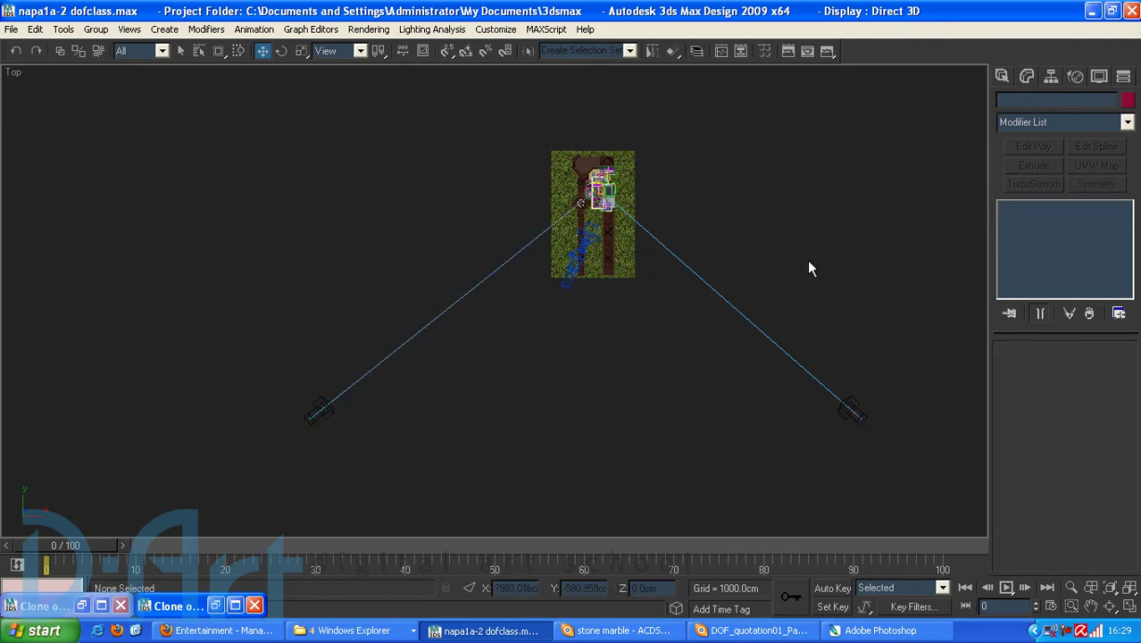
Make the southeast directional light unique and turn it on
middle_click_drag(809, 259, 741, 258)
left_click(786, 403)
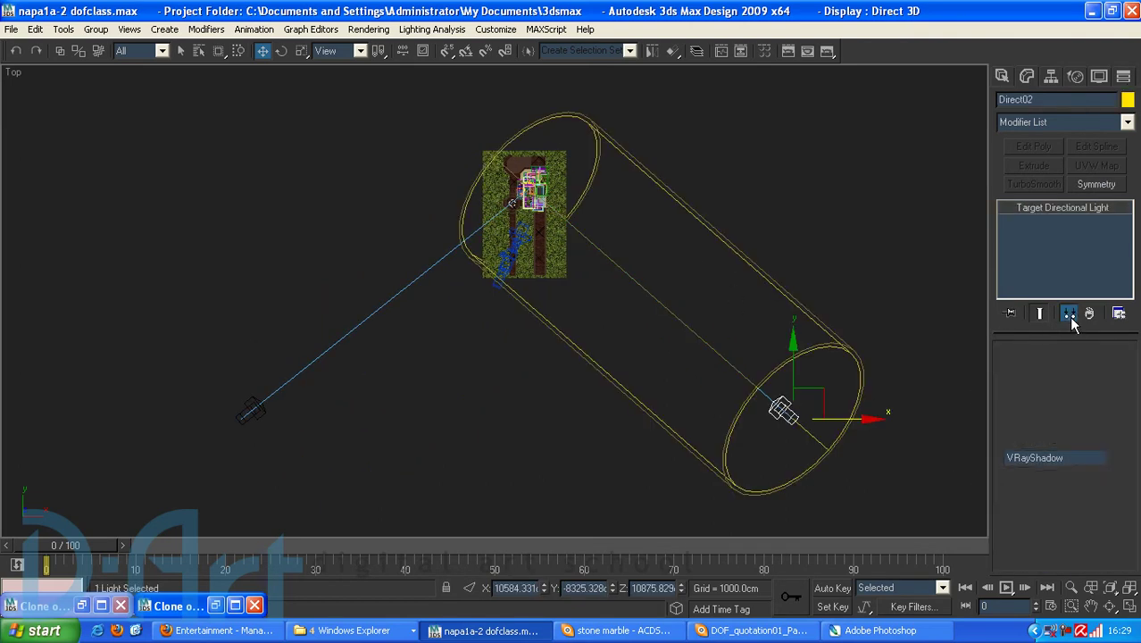
left_click(1010, 384)
right_click(848, 240)
left_click(860, 257)
Show the safe frame in the camera view and render Camera01 with the southeast light
key("c")
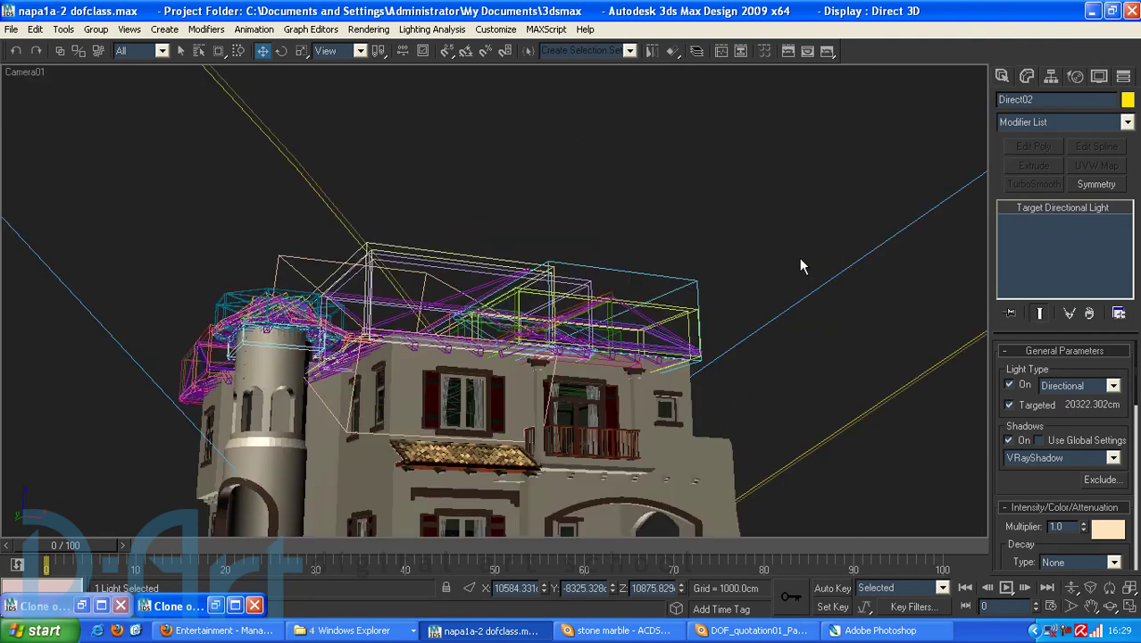
key("shift+f")
left_click(825, 54)
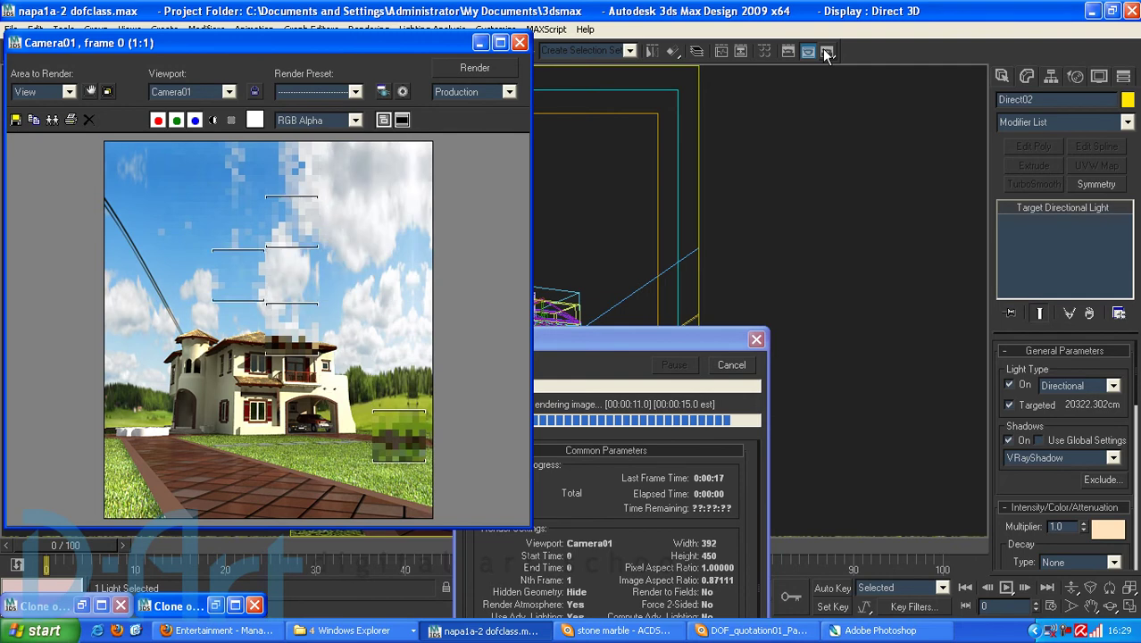
Clone the southeast light's rendered frame, minimize the clone, and close the original frame window
left_click(53, 119)
left_click(786, 126)
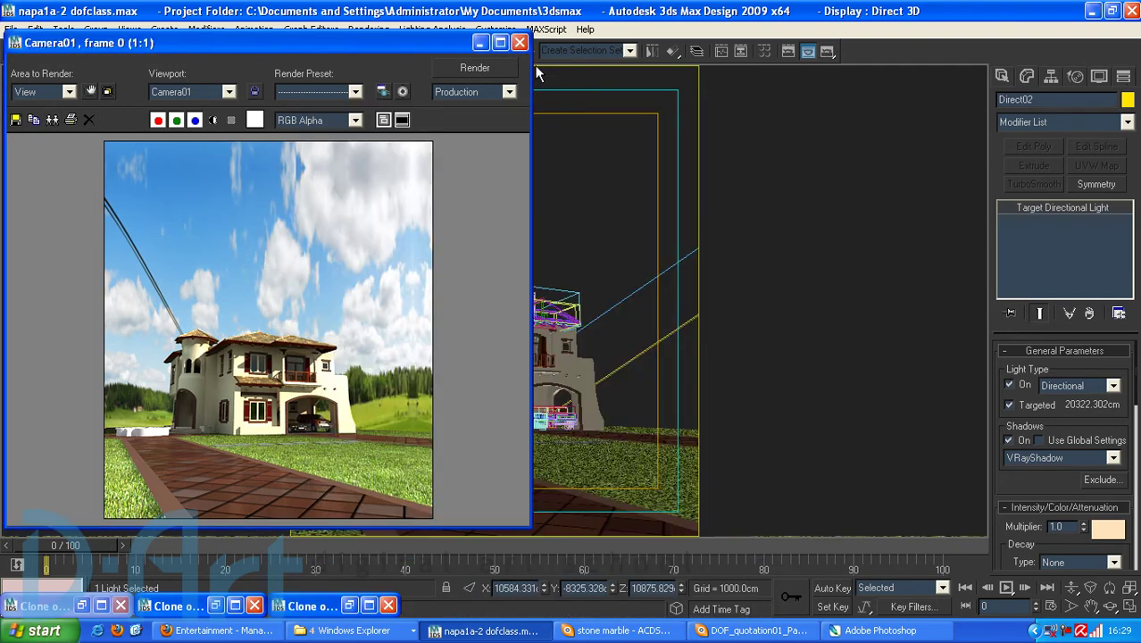
left_click(519, 44)
Clone the southeast light as an independent copy and move it northeast of the house, to about X 10,697 cm, Y 14,962 cm
key("t")
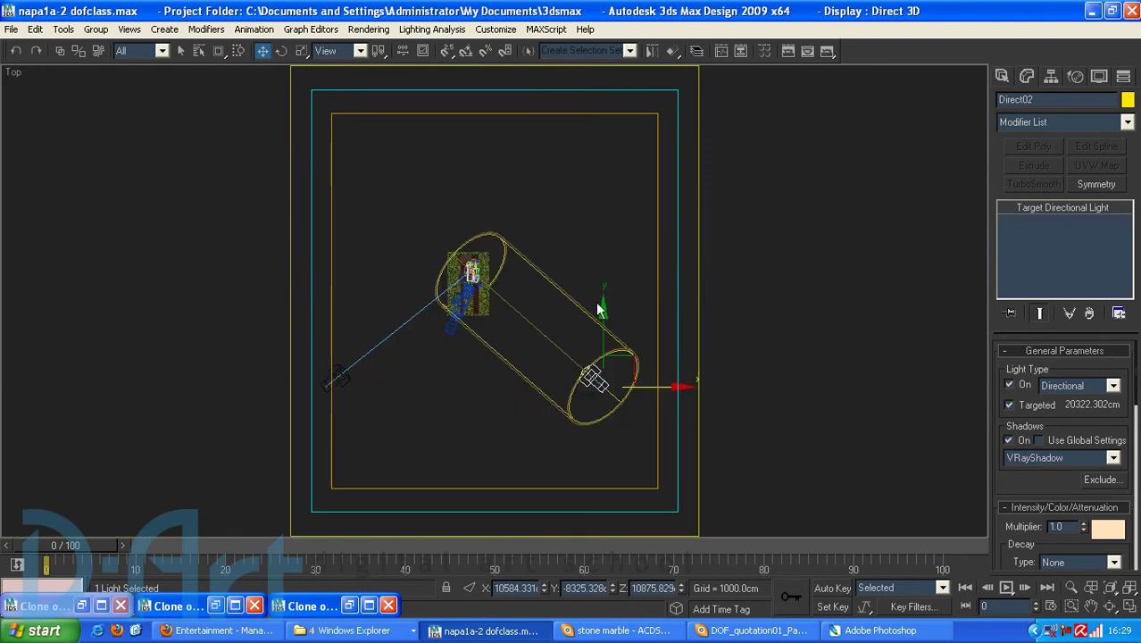
left_click_drag(629, 357, 629, 290, "shift")
key("p")
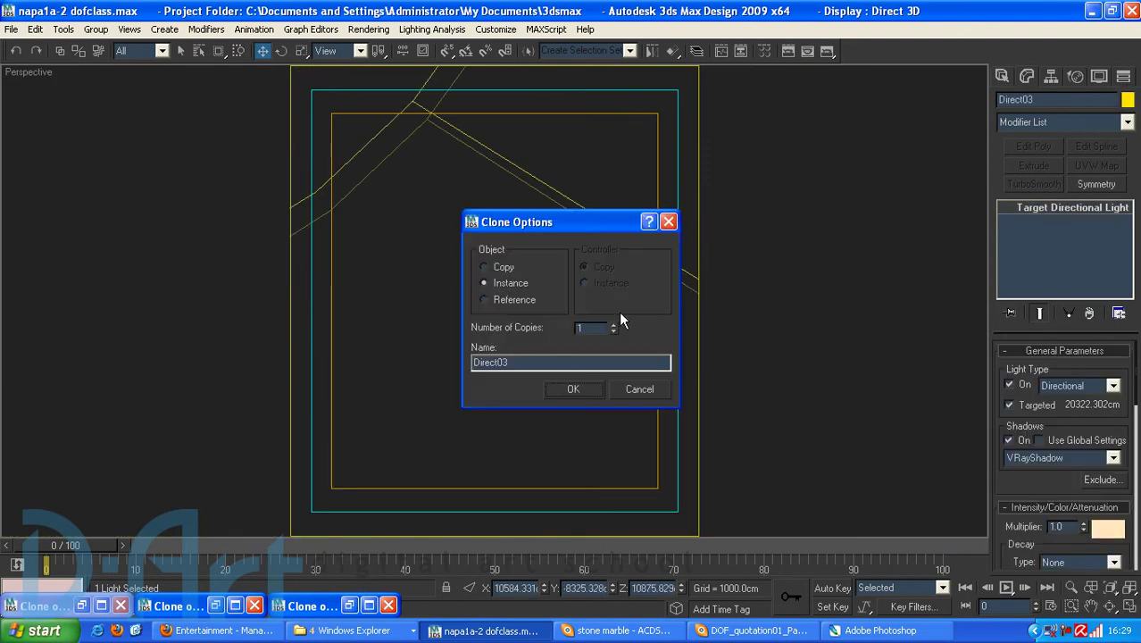
left_click(505, 266)
left_click(574, 388)
key("t")
scroll(554, 350, "down", 5)
left_click_drag(570, 326, 571, 157)
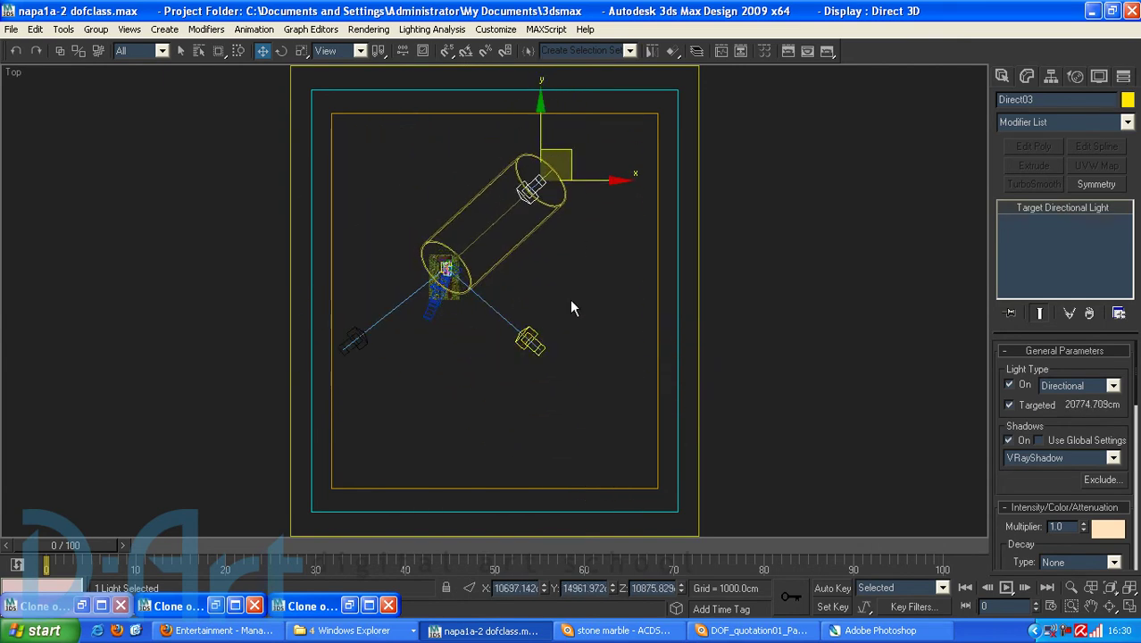
Turn off the southeast directional light
left_click(533, 336)
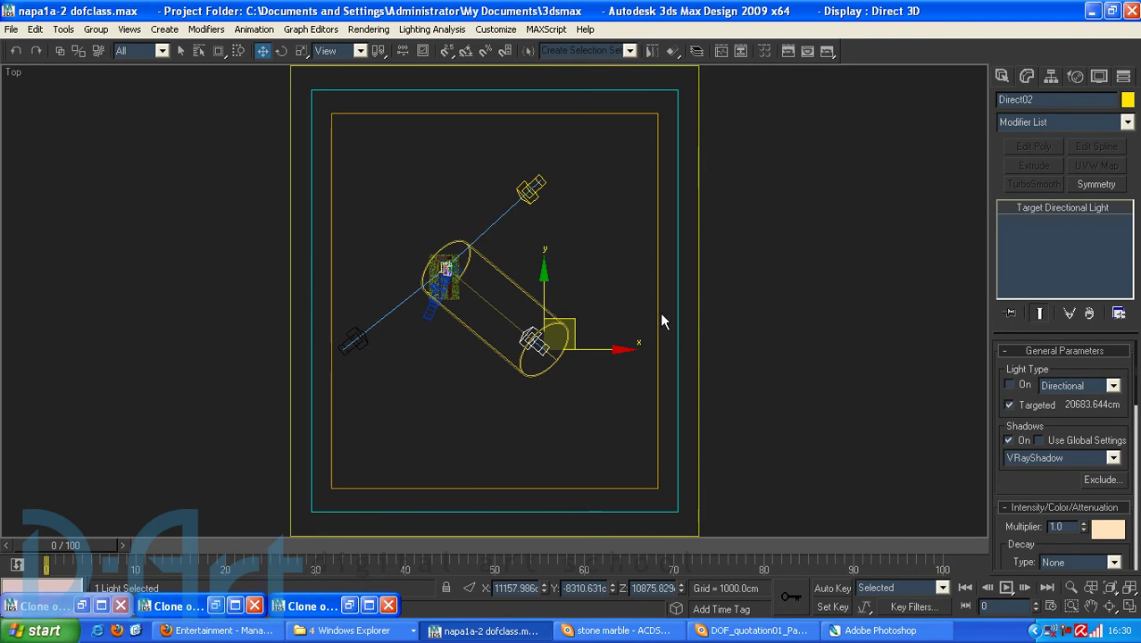
Deselect the southeast light and render the Camera01 view with the northeast light
left_click(638, 284)
key("c")
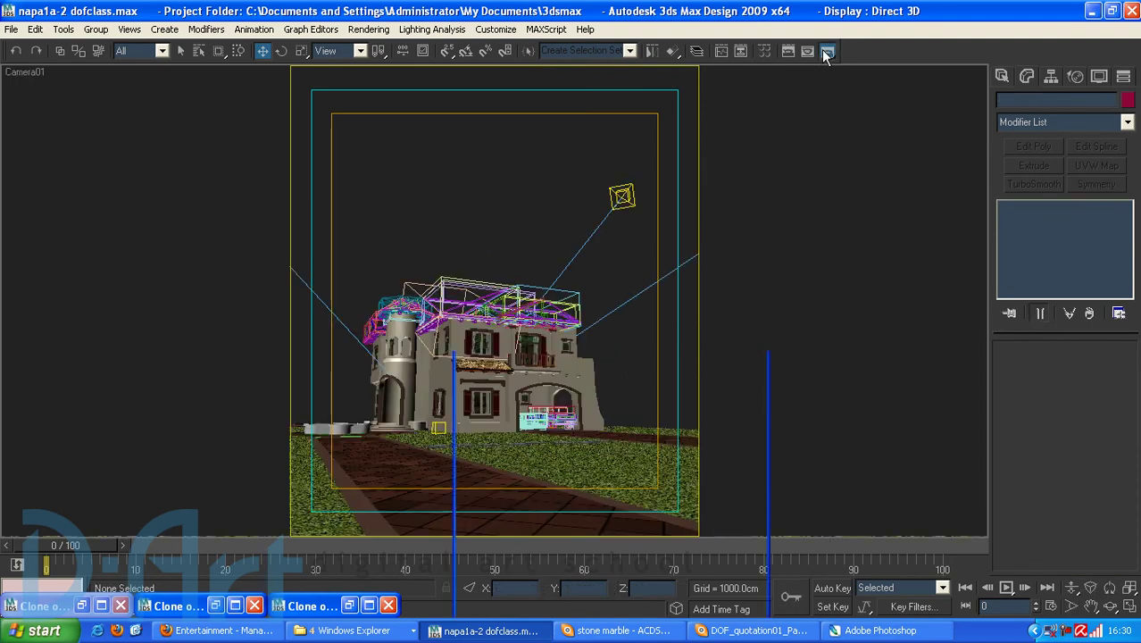
left_click(827, 51)
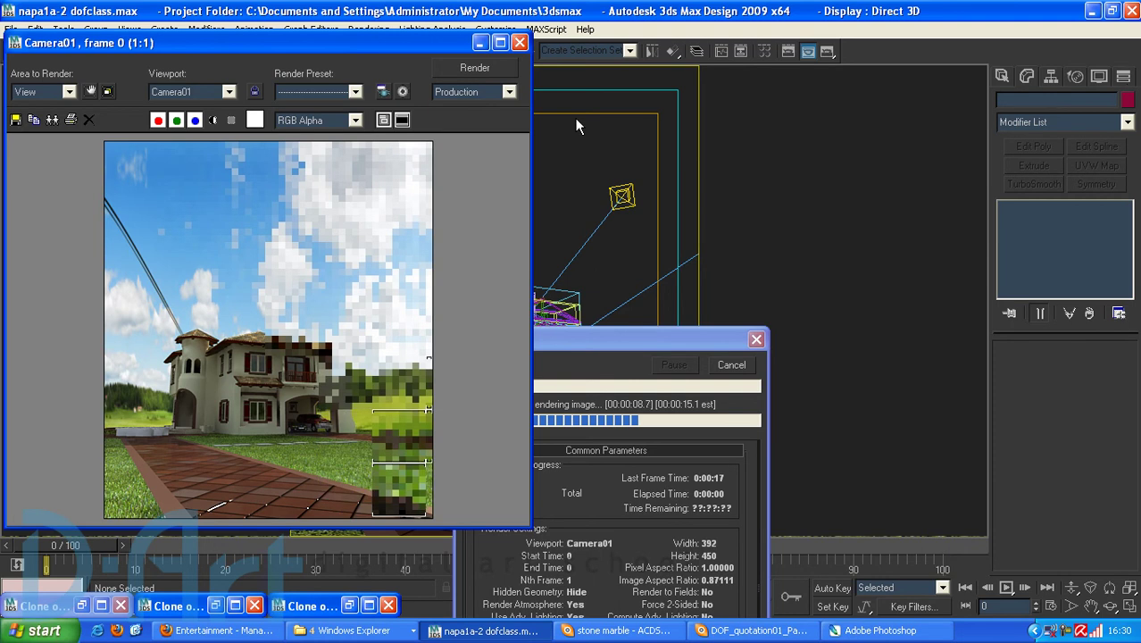
Clone the northeast light's rendered frame, minimize the clone, and close the original frame window
left_click(53, 120)
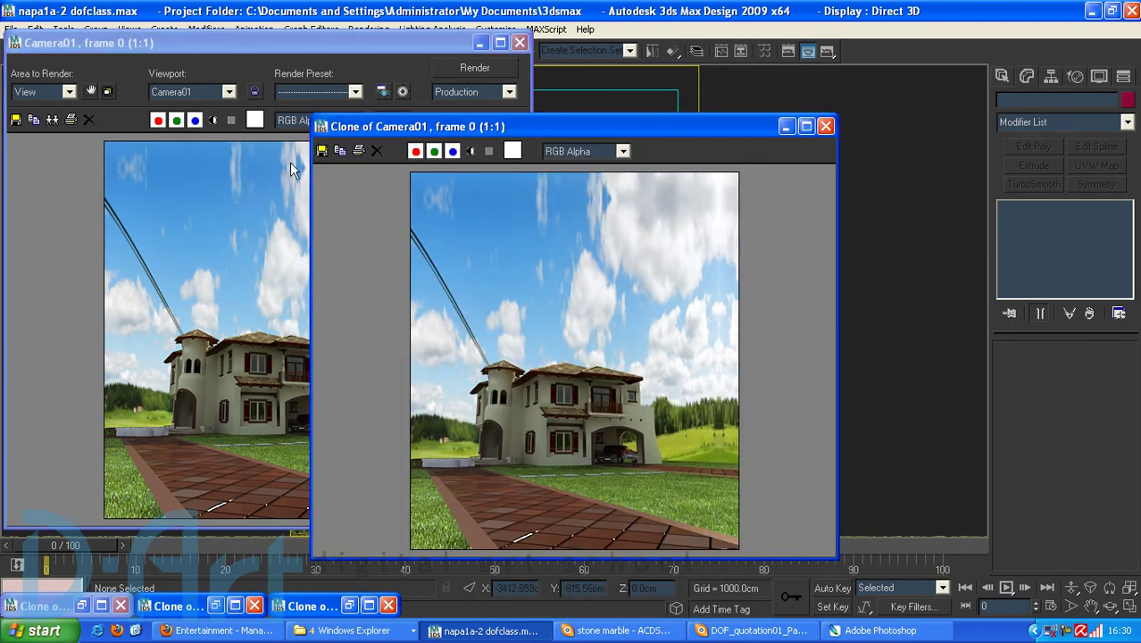
left_click(785, 126)
left_click(518, 42)
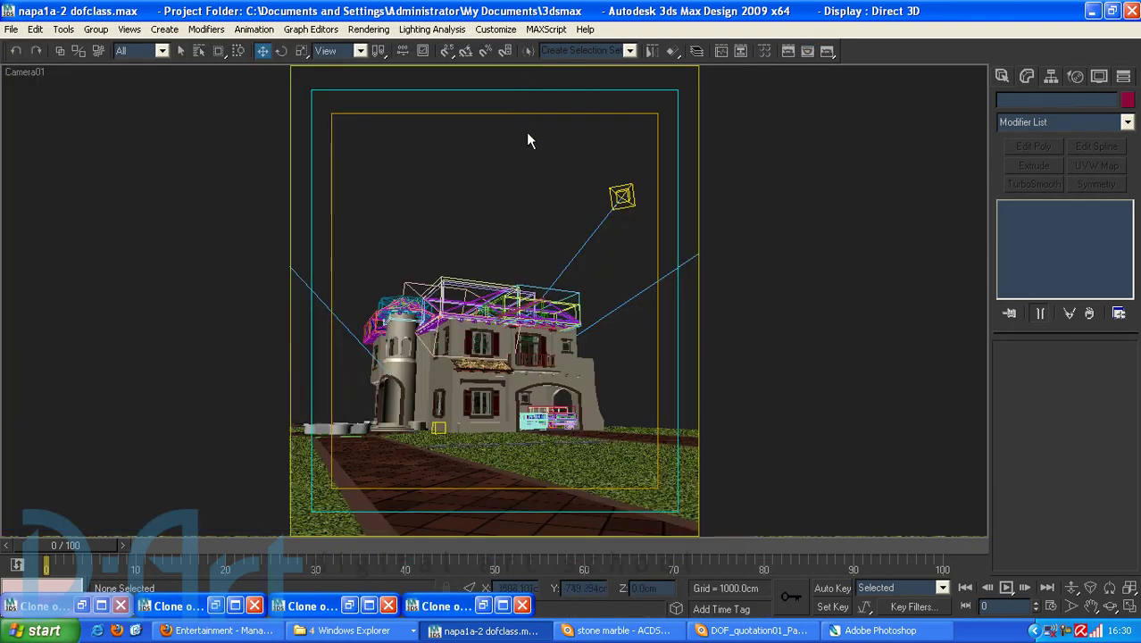
Clone the northeast directional light and place the copy northwest of the house, at about X -16,299 cm, Y 16,322 cm
left_click(595, 159)
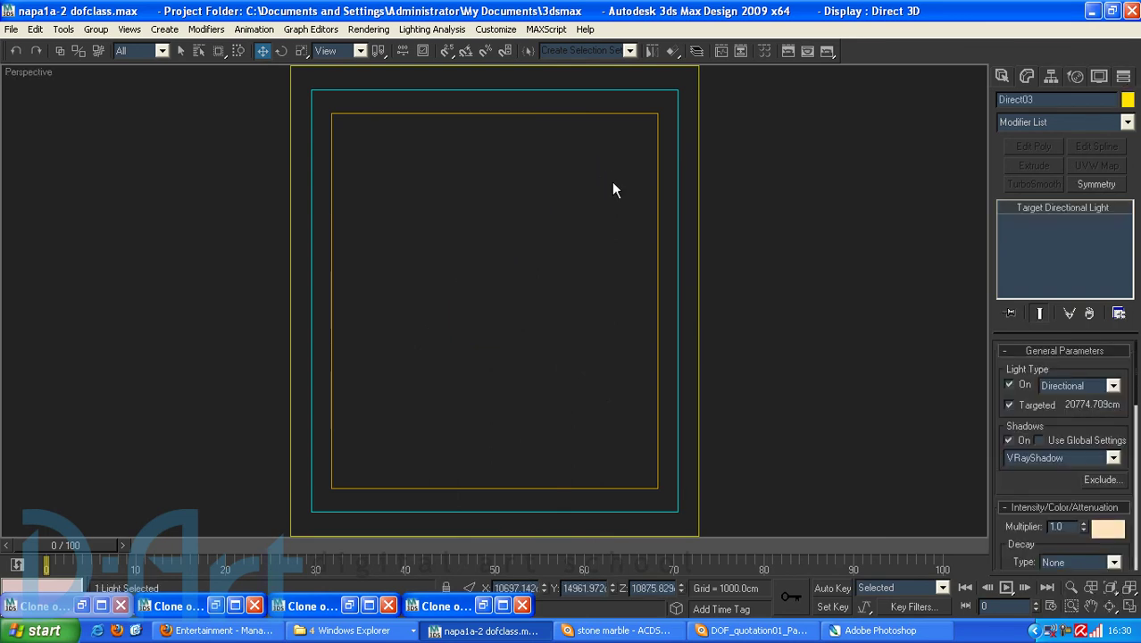
left_click_drag(598, 195, 604, 181)
left_click_drag(594, 160, 398, 152, "shift")
key("Return")
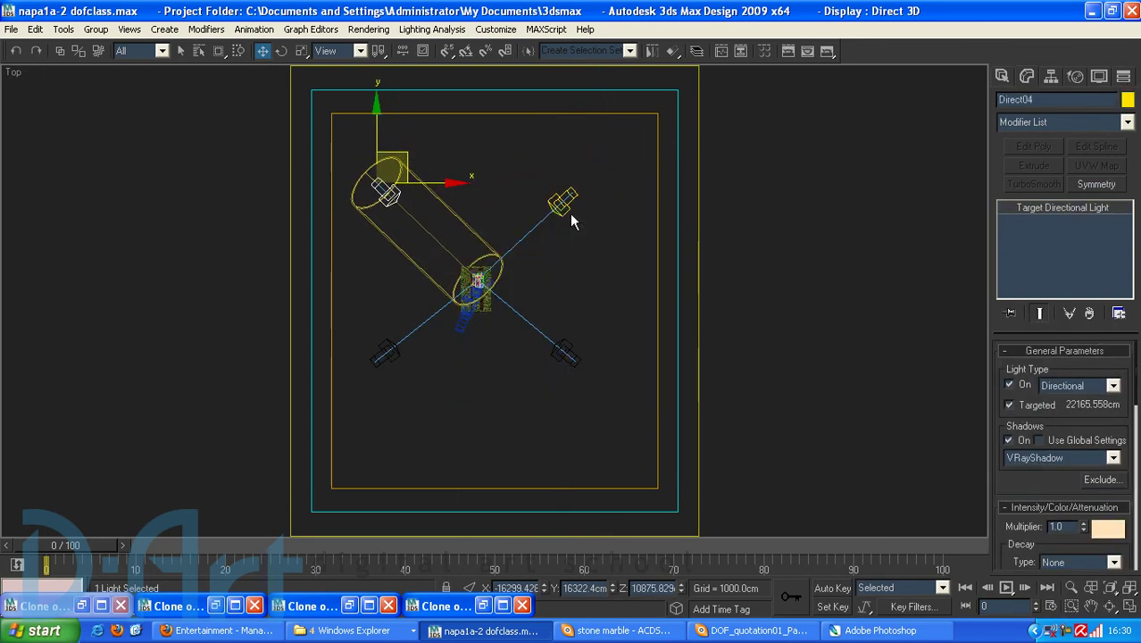
Turn off the northeast directional light and render Camera01 with the northwest light
left_click(572, 215)
left_click(1010, 385)
left_click(630, 311)
right_click(630, 310)
key("Escape")
key("c")
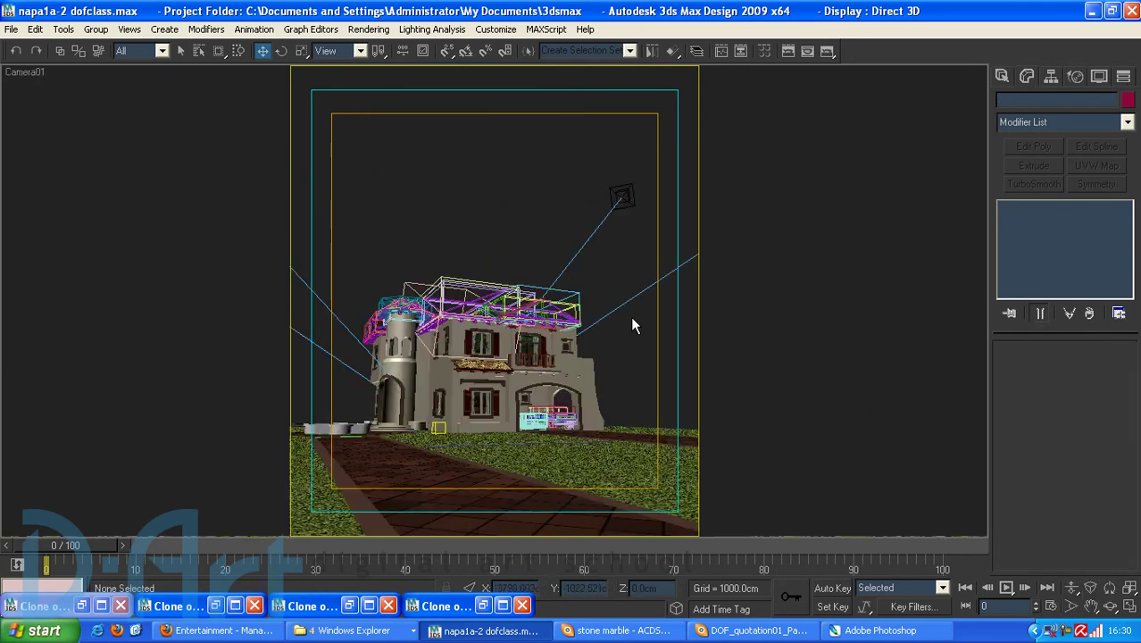
left_click(826, 51)
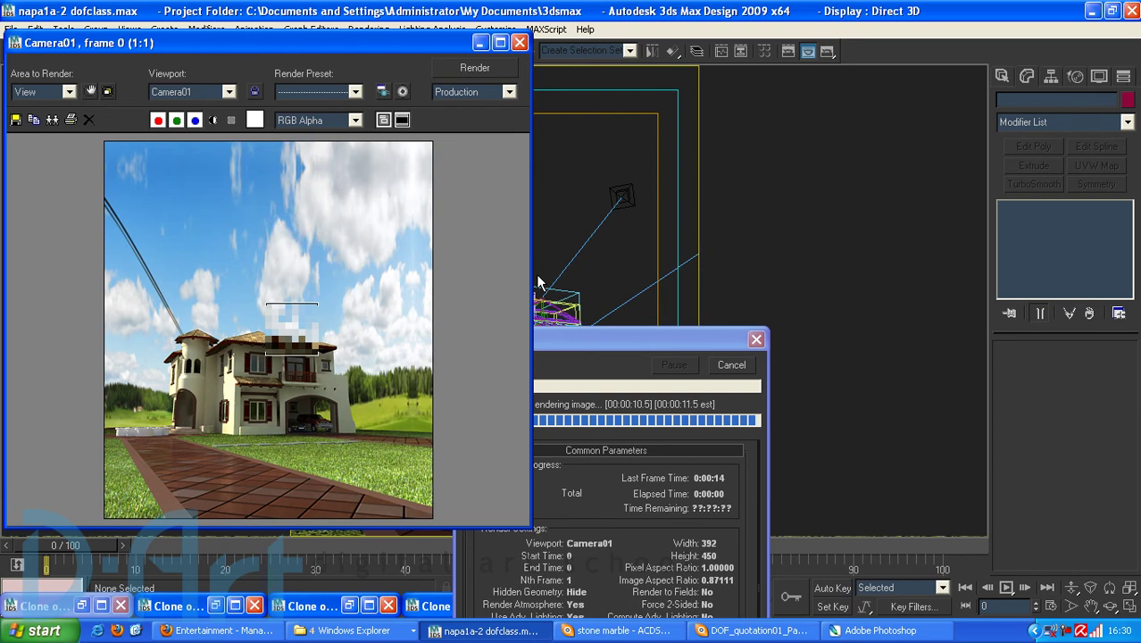
Restore the northeast and southeast render clones and spread them side by side with the northwest render
left_click_drag(286, 45, 892, 37)
left_click_drag(612, 522, 612, 518)
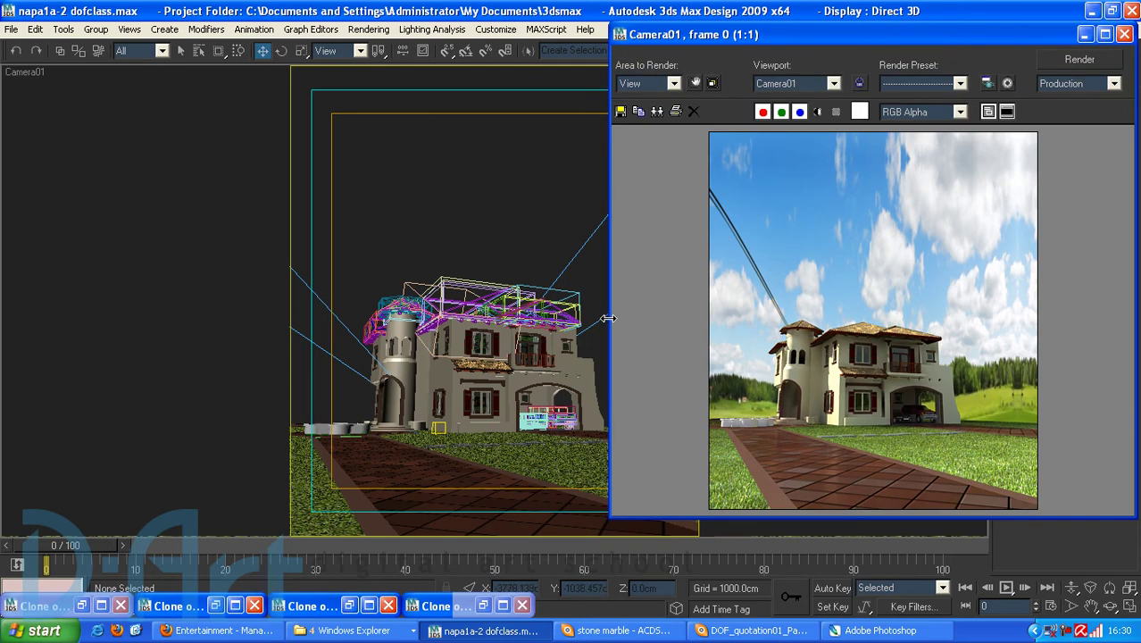
left_click_drag(780, 38, 866, 0)
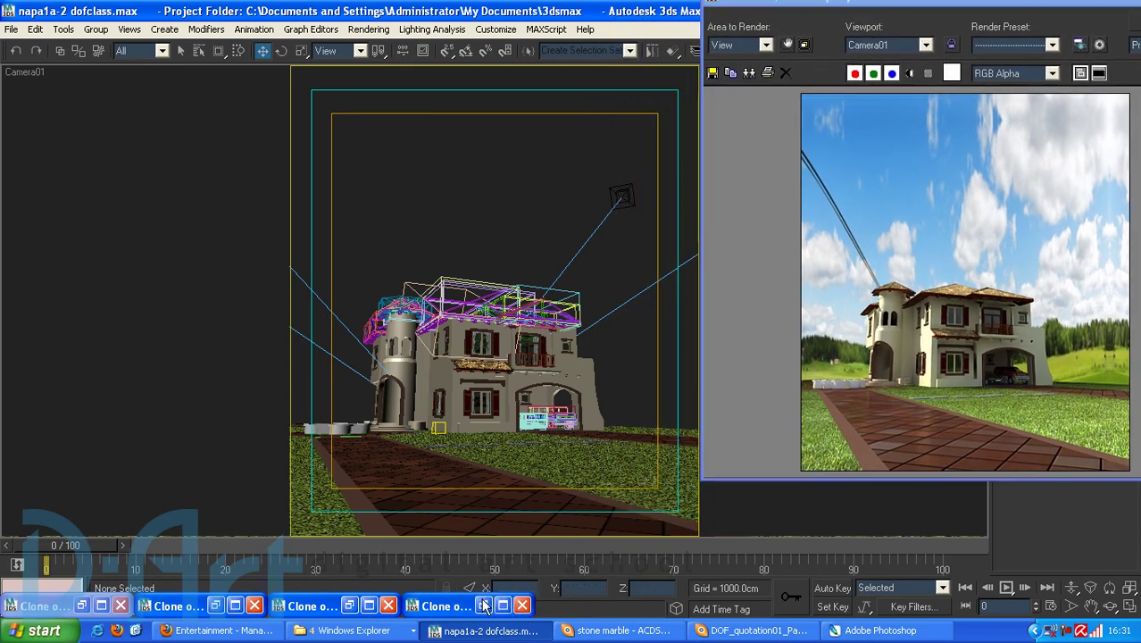
left_click(483, 606)
mouse_move(677, 132)
left_mouse_down()
mouse_move(720, 33)
mouse_move(724, 45)
left_mouse_up()
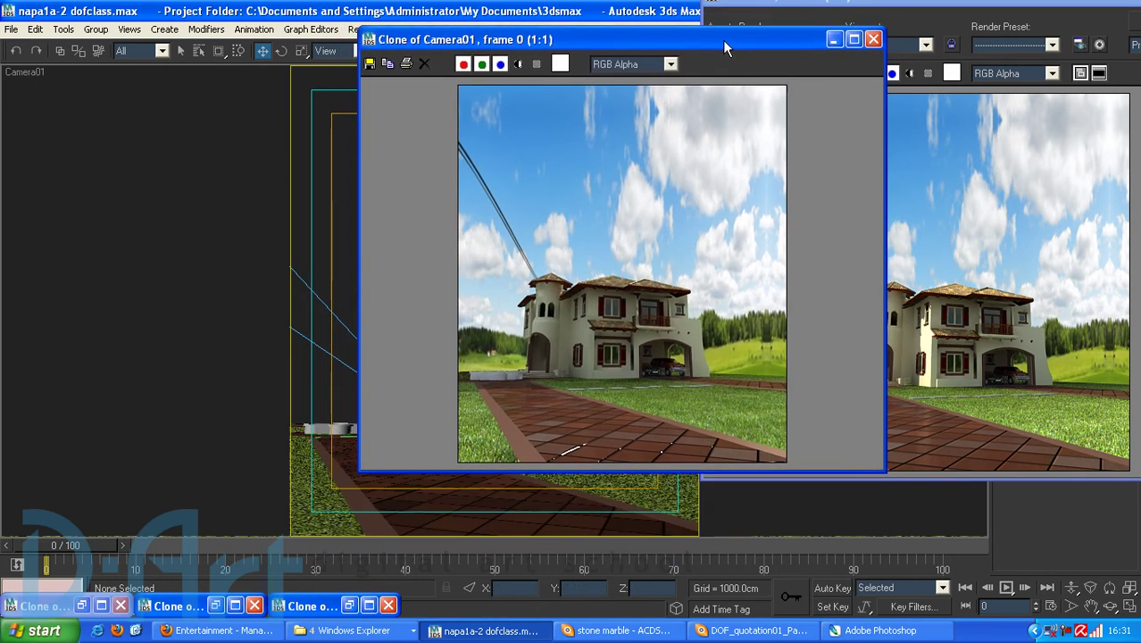
left_click(349, 605)
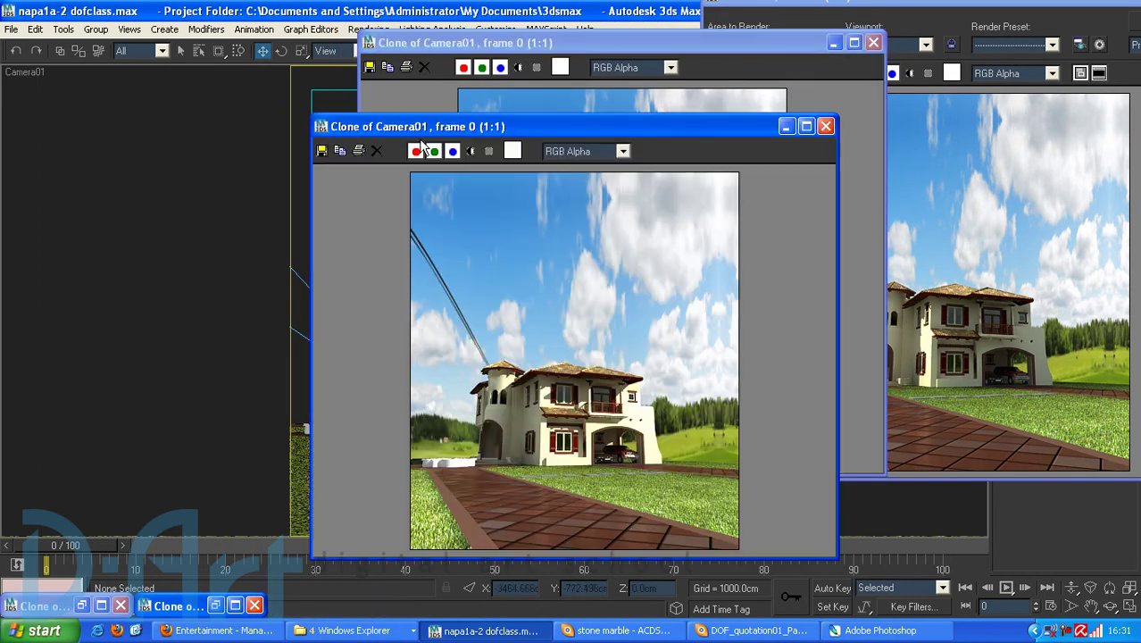
mouse_move(500, 120)
left_mouse_down()
mouse_move(263, 72)
mouse_move(224, 28)
mouse_move(147, 2)
left_mouse_up()
left_click_drag(317, 18, 320, 14)
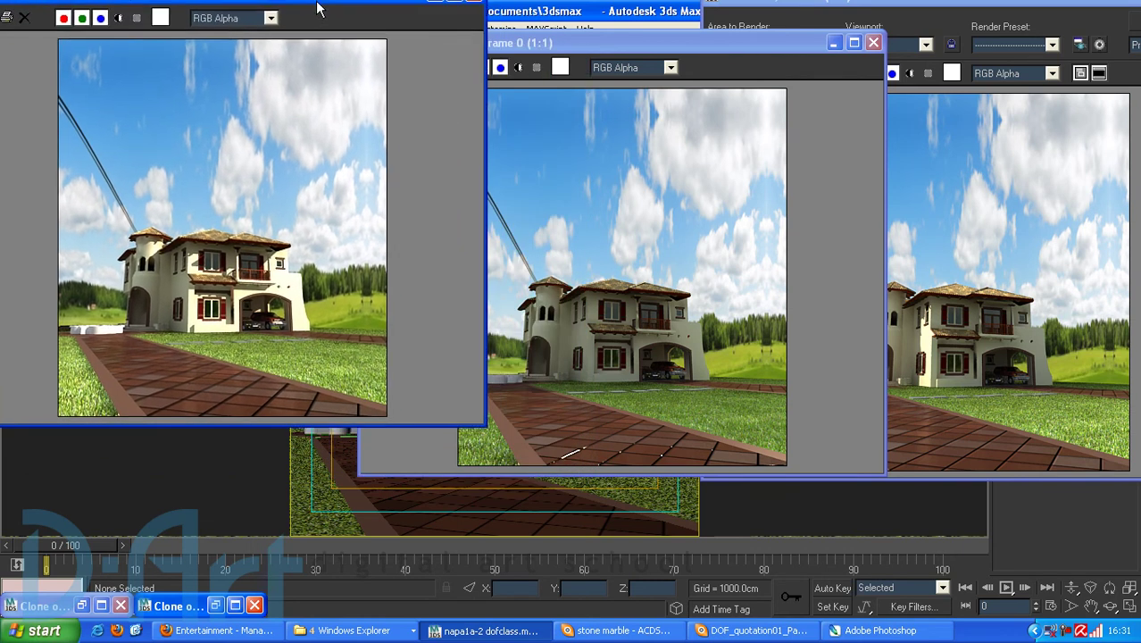
Zoom the three rendered frames out to 1:2 and line up their windows so all images are visible
scroll(291, 227, "down", 2)
left_click(663, 240)
scroll(661, 227, "down", 1)
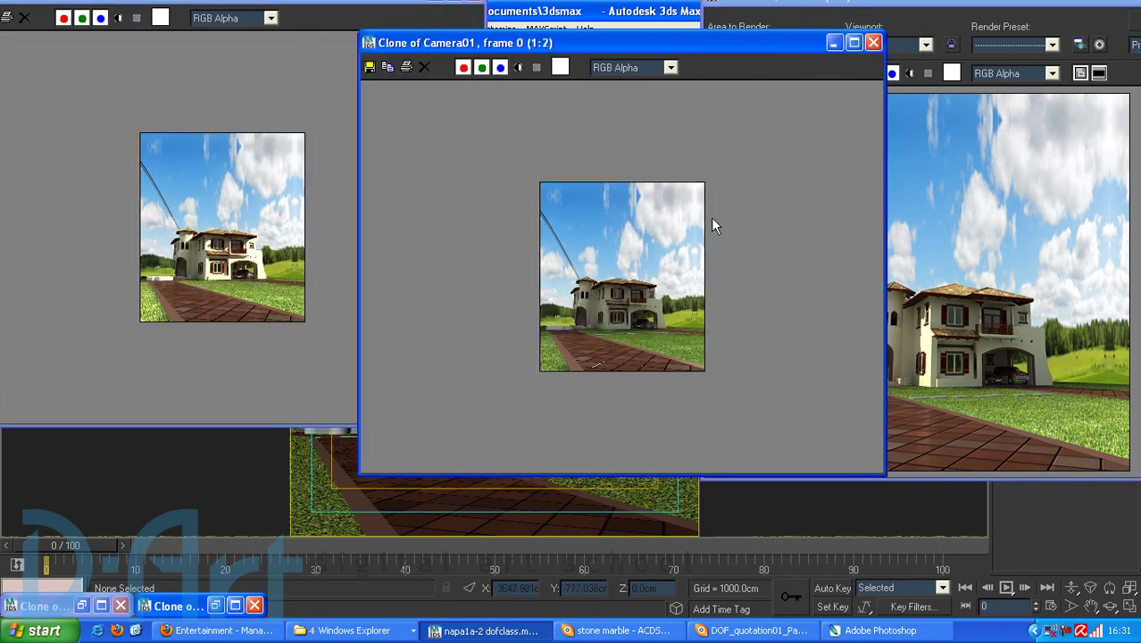
left_click(907, 223)
scroll(909, 225, "down", 1)
left_click_drag(804, 43, 757, 1)
left_click_drag(858, 6, 827, 6)
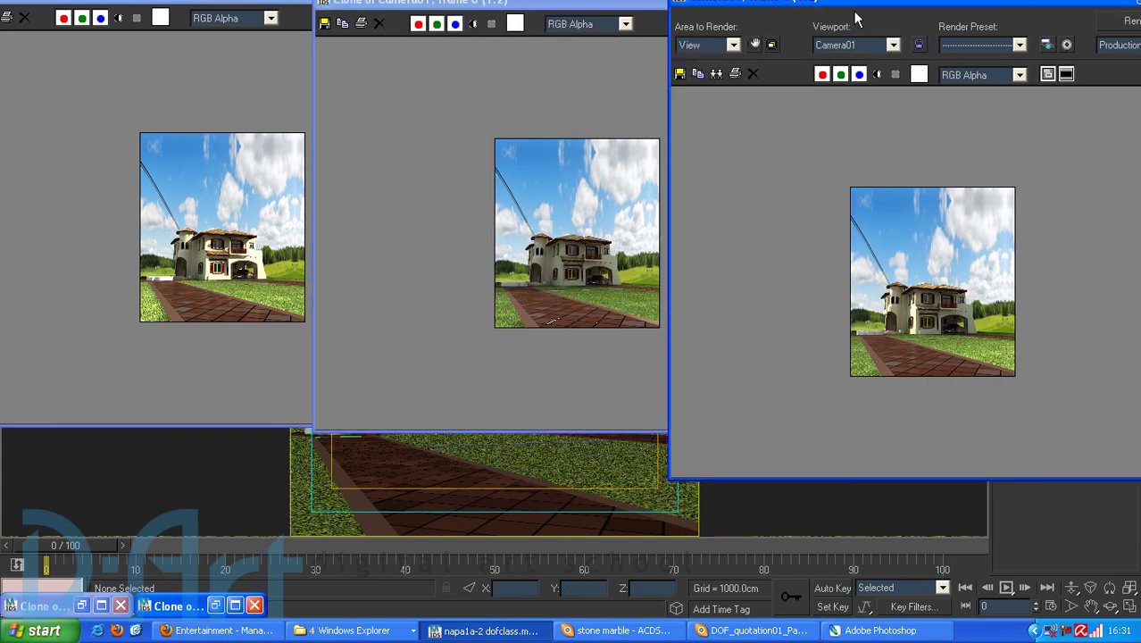
Restore the southwest light's render clone, zoom it out to 1:2, and place it below the other frames for comparison
left_click(215, 606)
scroll(582, 259, "down", 1)
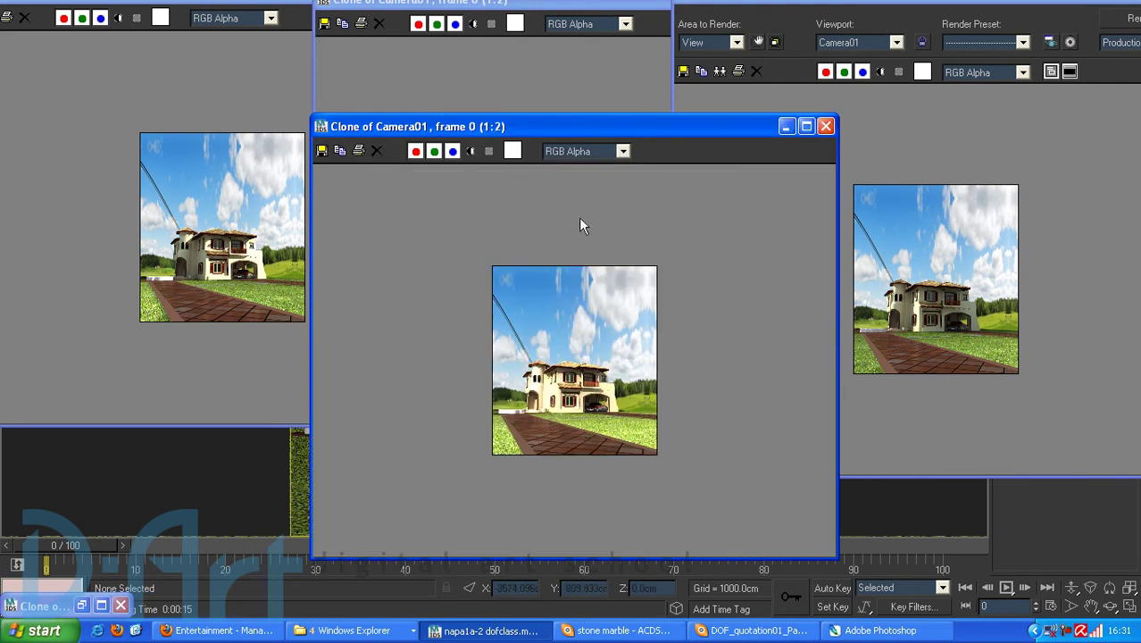
mouse_move(574, 129)
left_mouse_down()
mouse_move(482, 310)
mouse_move(455, 303)
left_mouse_up()
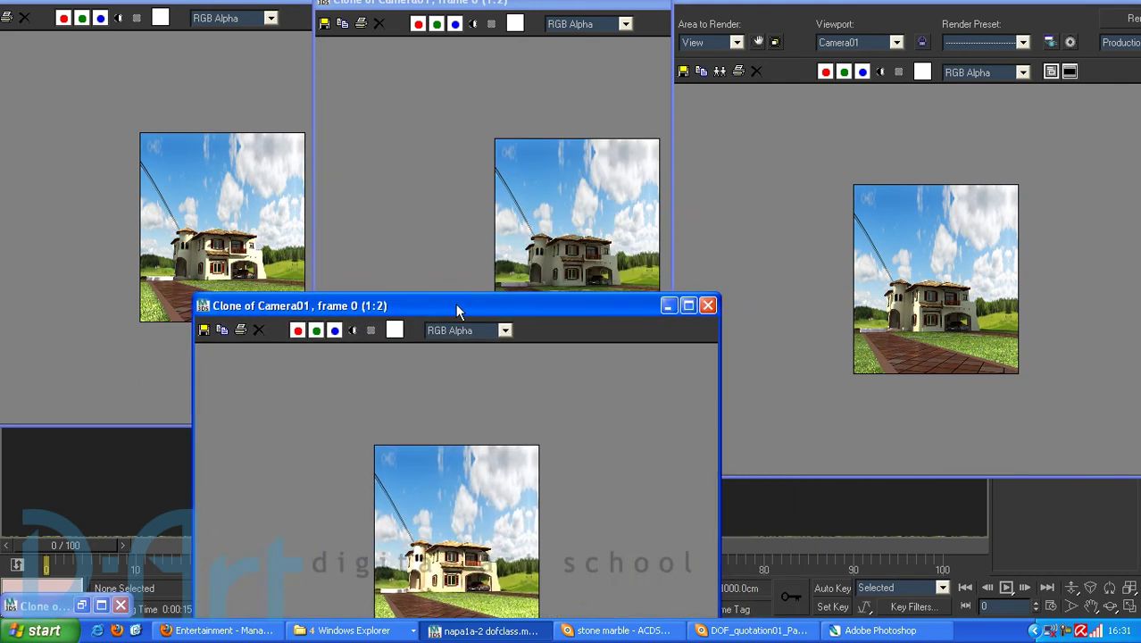
left_click(453, 77)
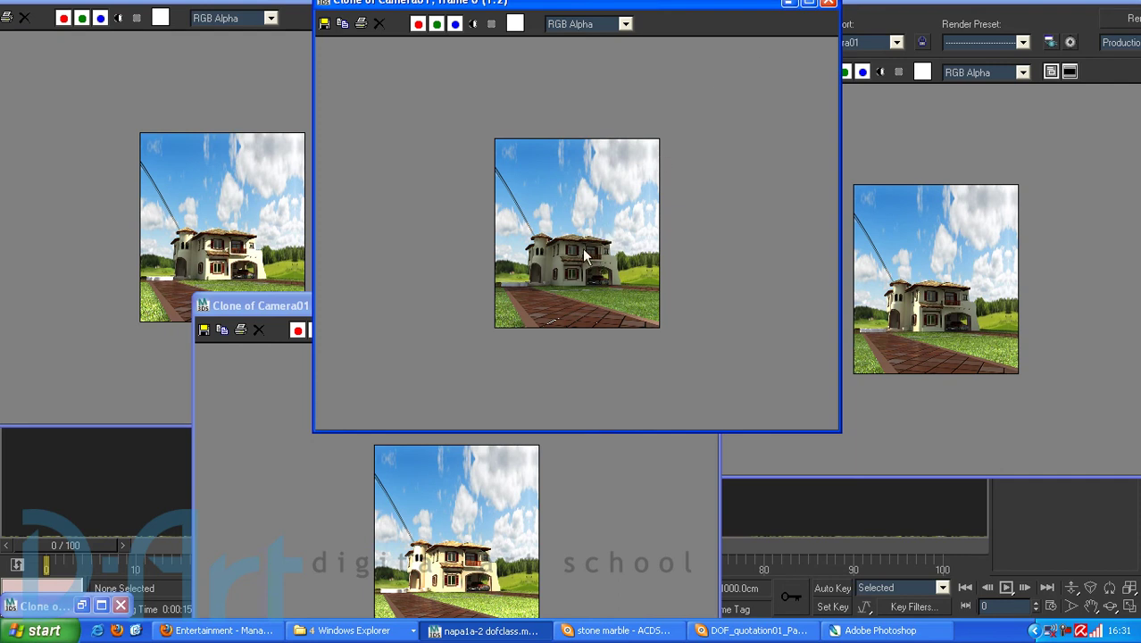
Close the render clones of the northeast and southwest lights
left_click(828, 3)
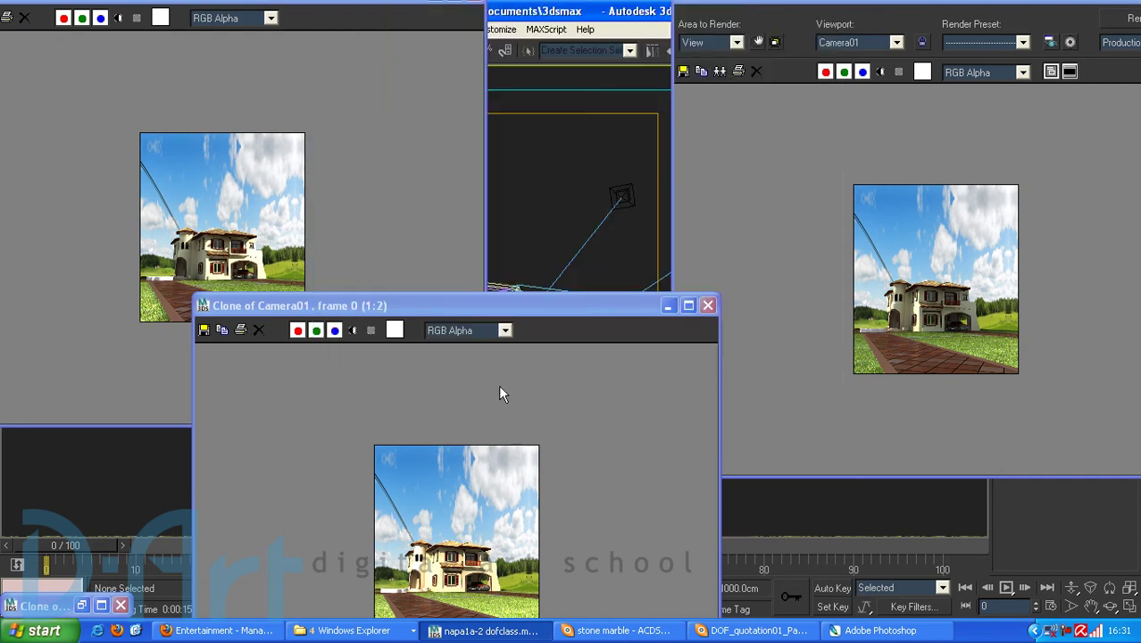
mouse_move(502, 312)
left_mouse_down()
mouse_move(597, 109)
mouse_move(616, 35)
left_mouse_up()
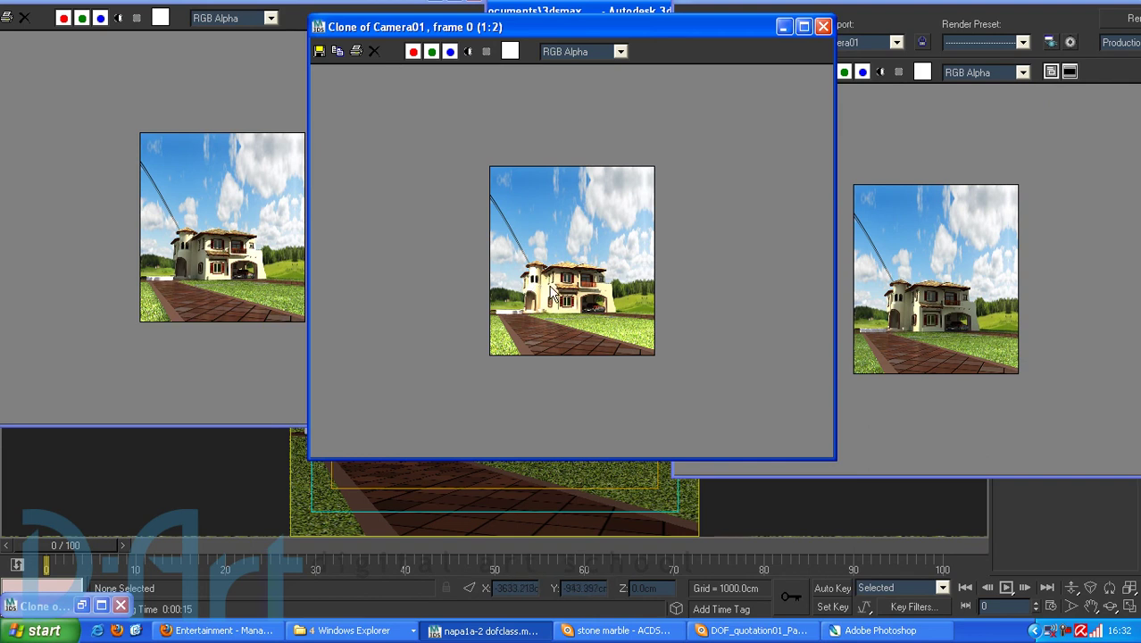
left_click(823, 27)
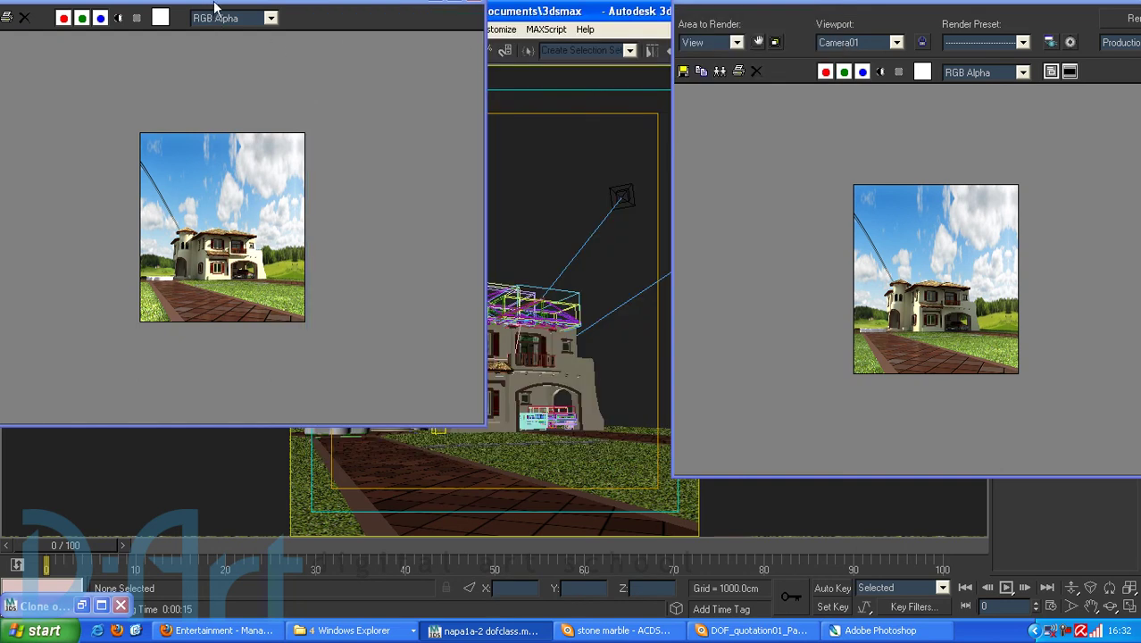
Zoom the southeast and northwest renders back to 1:1 and place their windows side by side
scroll(305, 230, "up", 1)
left_click_drag(820, 1, 680, 27)
scroll(701, 302, "up", 1)
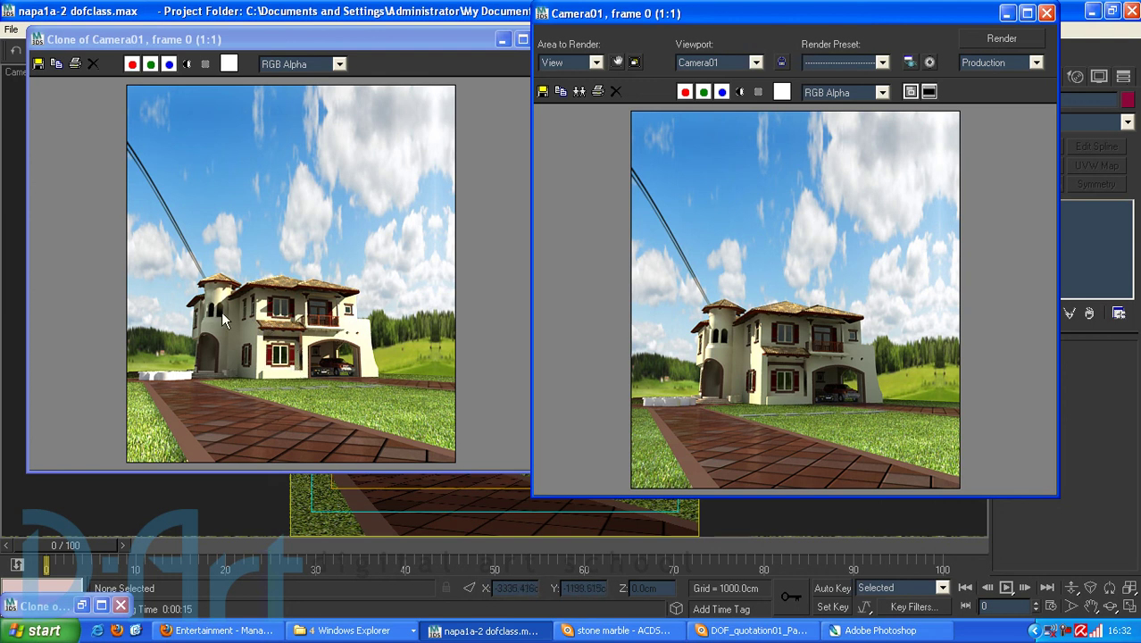
left_click_drag(468, 51, 447, 70)
left_click_drag(779, 24, 730, 20)
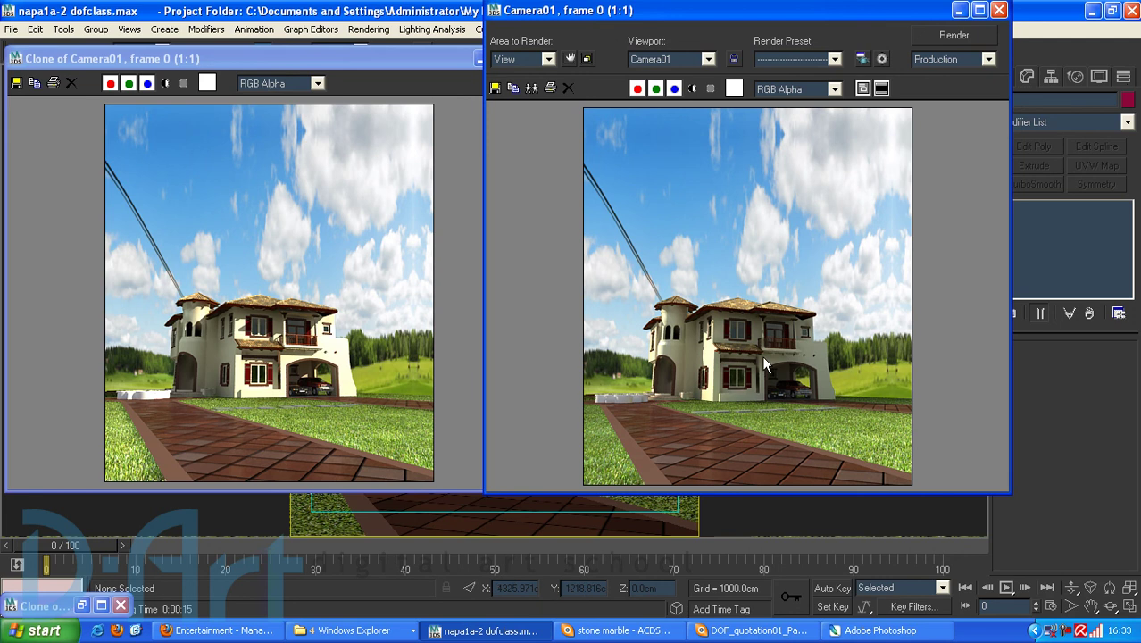
Compare the shading and shadows on the house between the southeast and northwest renders
left_click(398, 60)
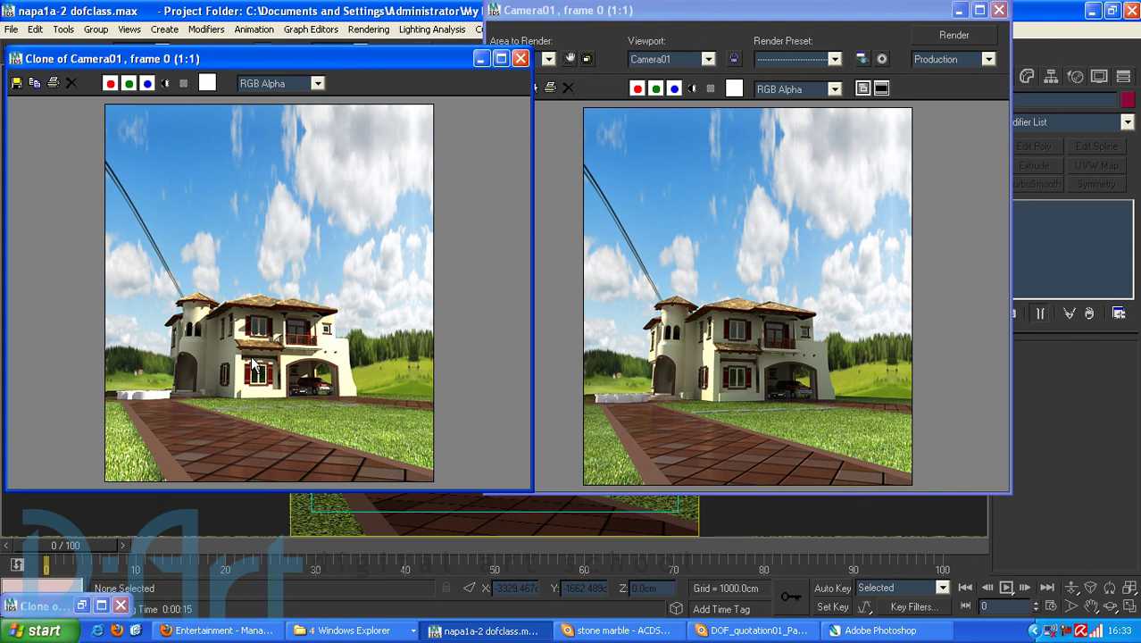
left_click(823, 337)
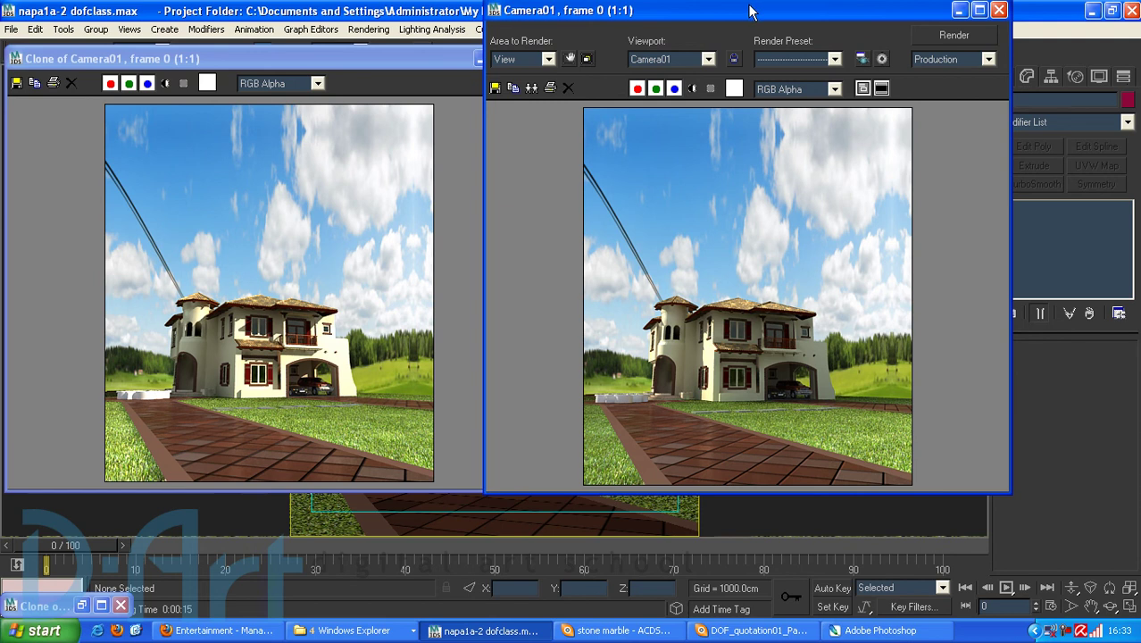
left_click_drag(752, 11, 744, 11)
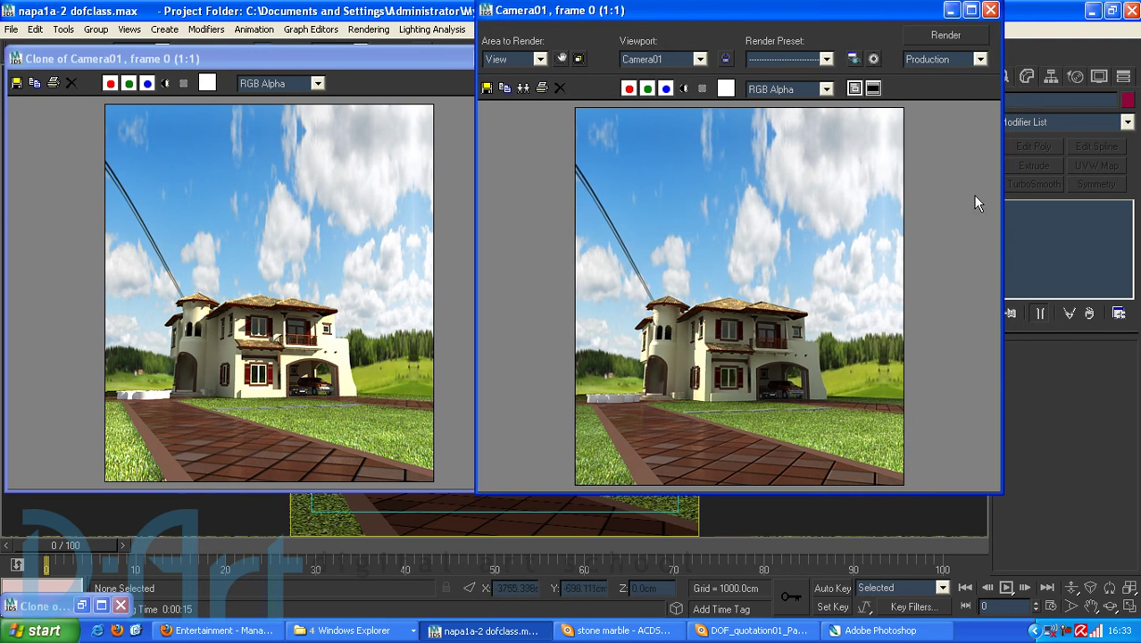
left_click(360, 200)
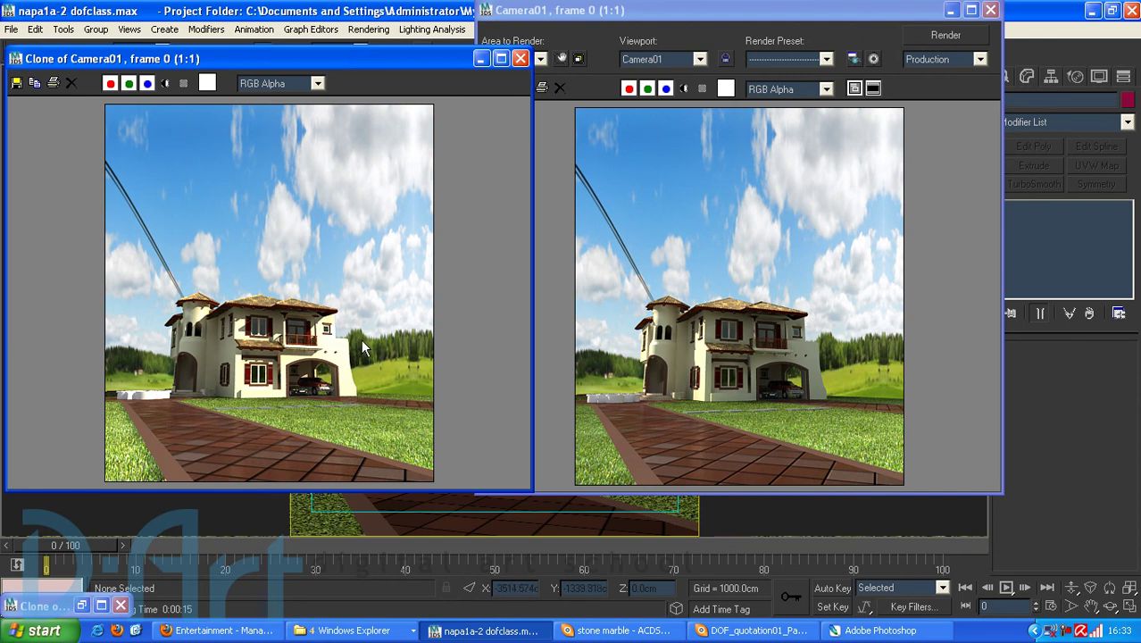
left_click(653, 11)
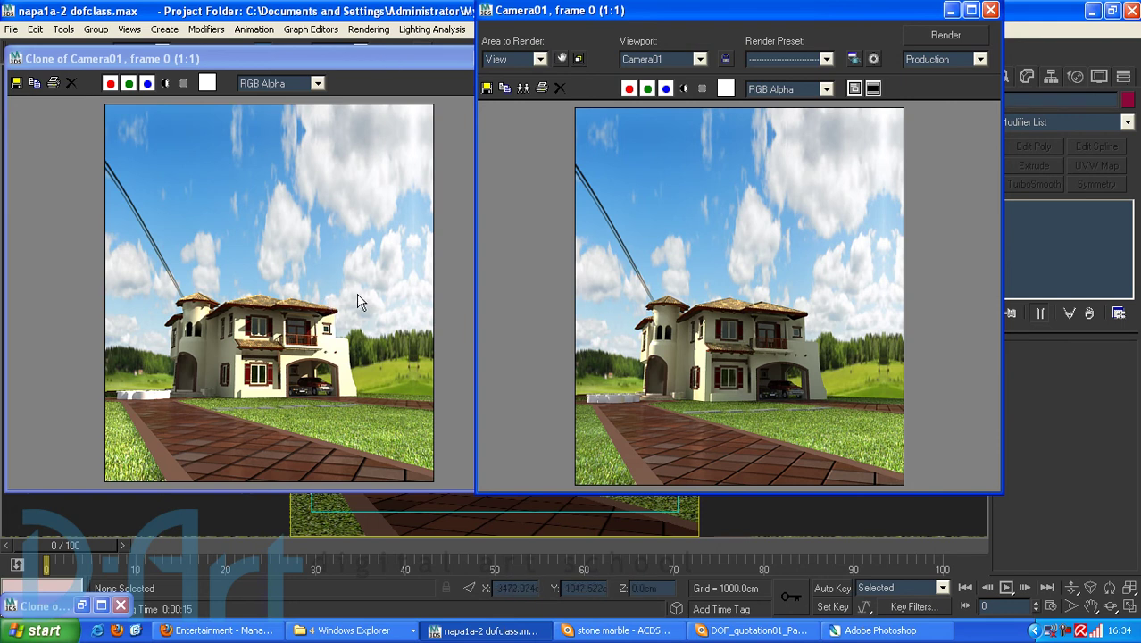
Minimize both the northwest render window and the southeast render clone
left_click_drag(800, 11, 808, 113)
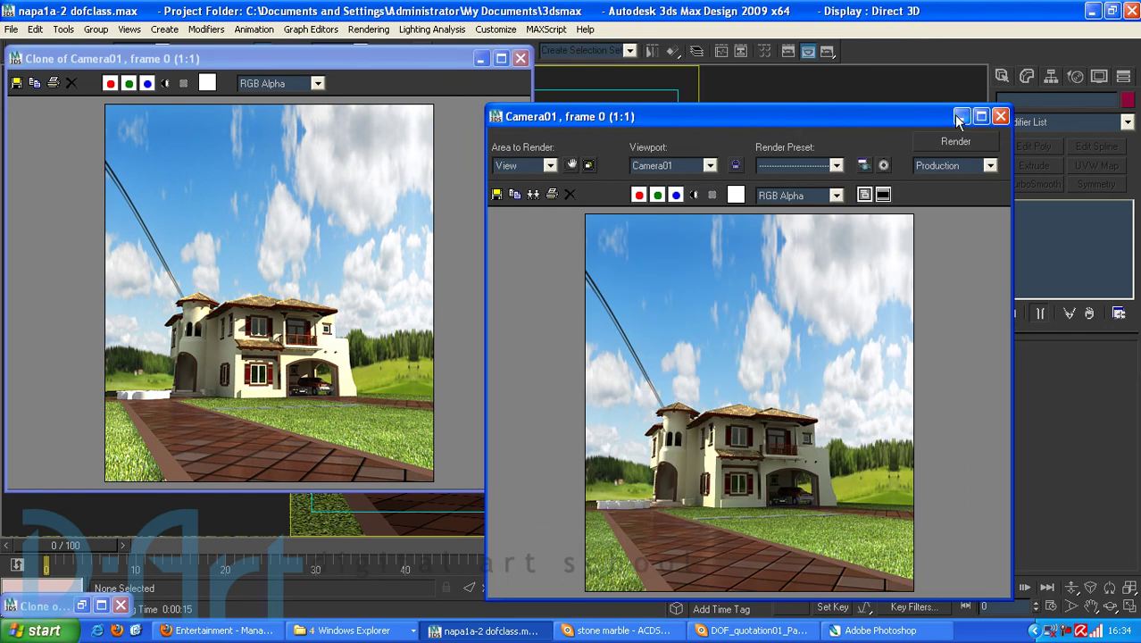
left_click(957, 114)
left_click(480, 59)
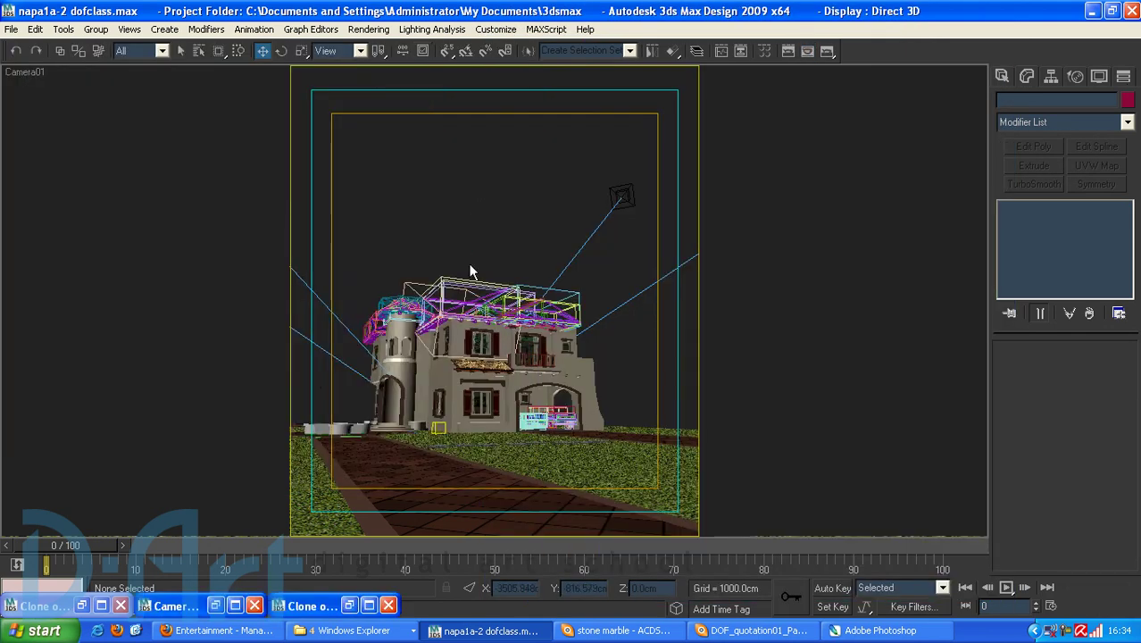
Delete the northeast and southwest directional lights in the top view
key("t")
left_click(594, 162)
key("p")
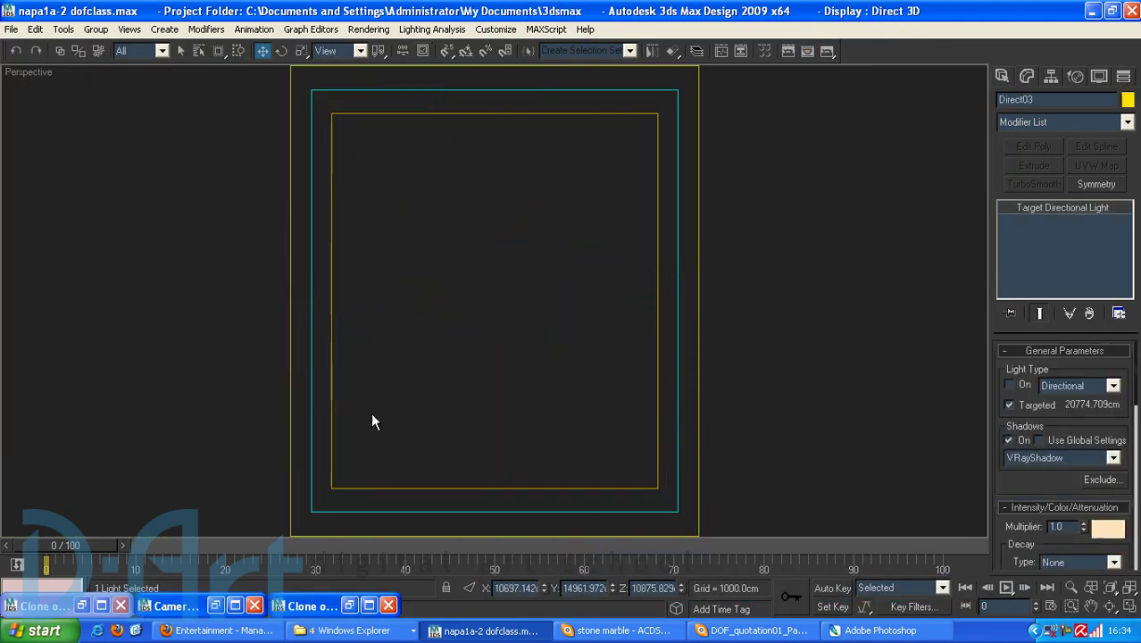
right_click(513, 314)
left_click(519, 319)
key("t")
key("alt+ctrl+z")
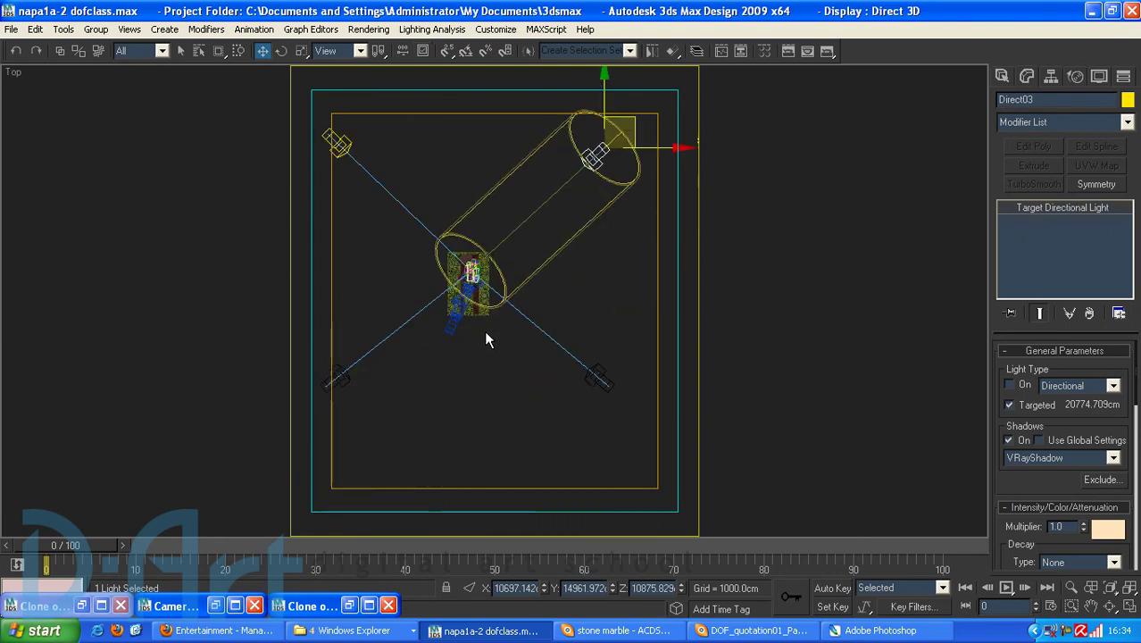
left_click(340, 377, "ctrl")
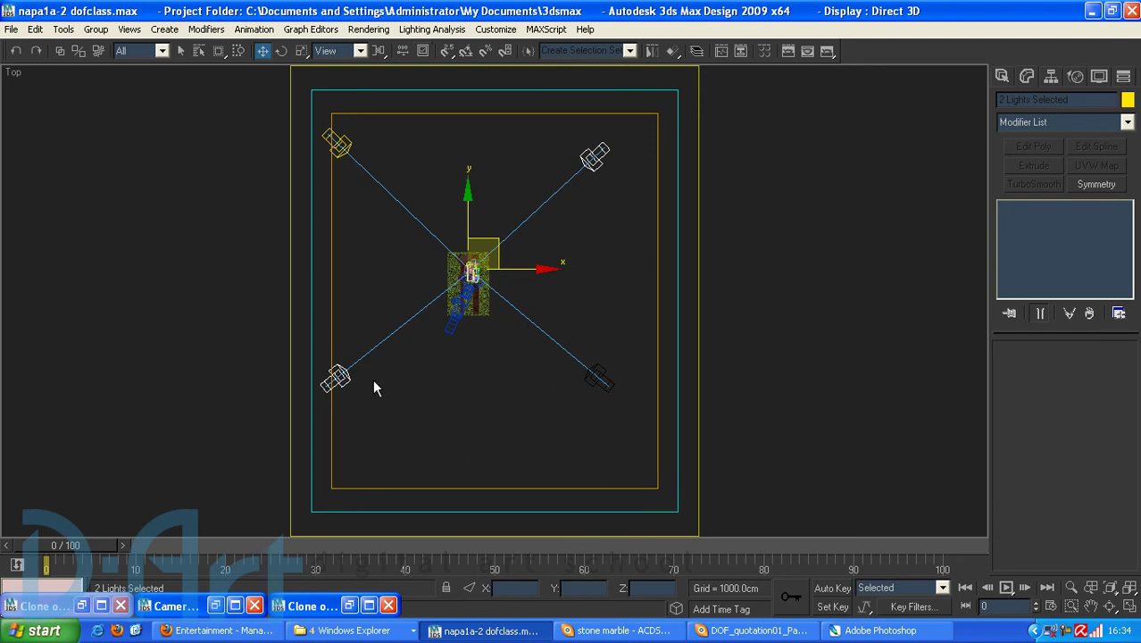
key("Delete")
Undo the camera selection, keep the northwest directional light selected, and look through Camera01
left_click(453, 322)
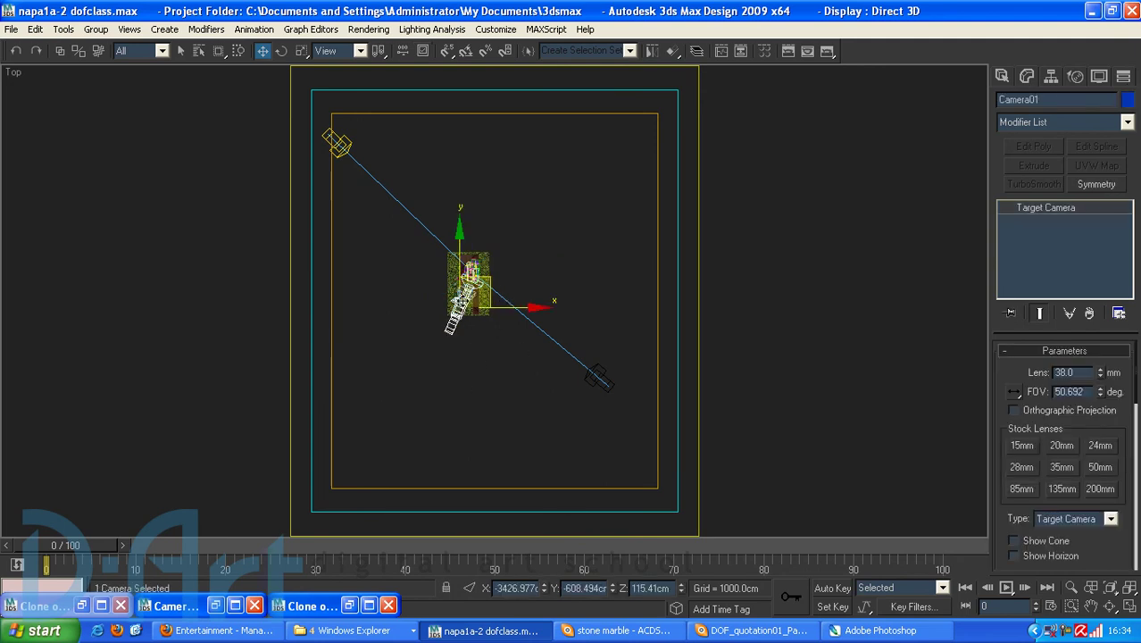
key("ctrl+z")
key("ctrl+z")
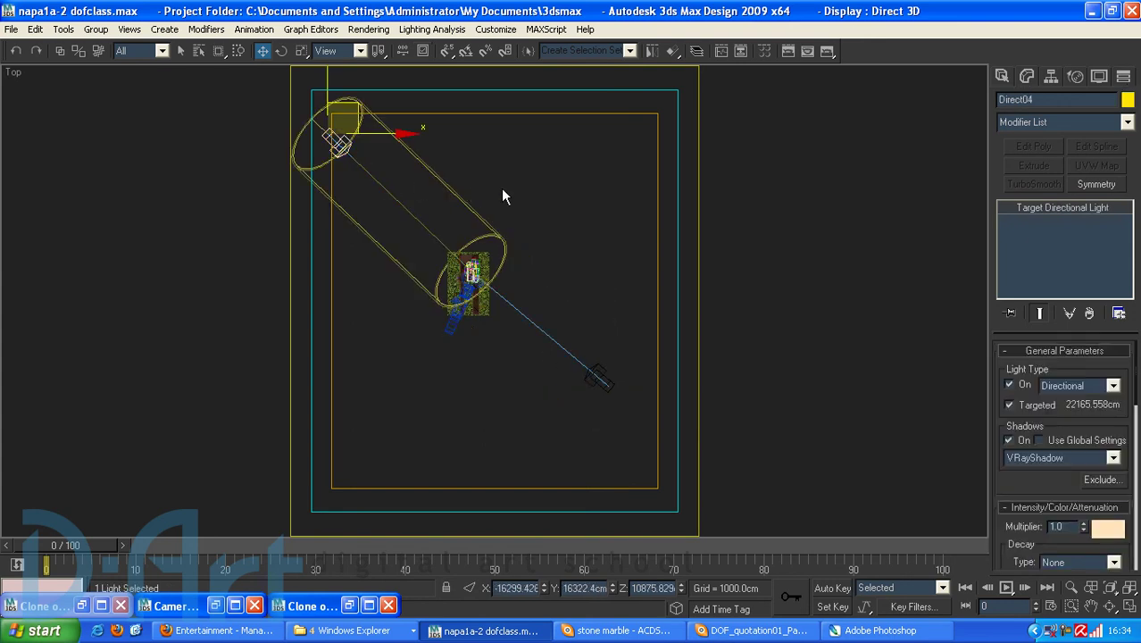
key("c")
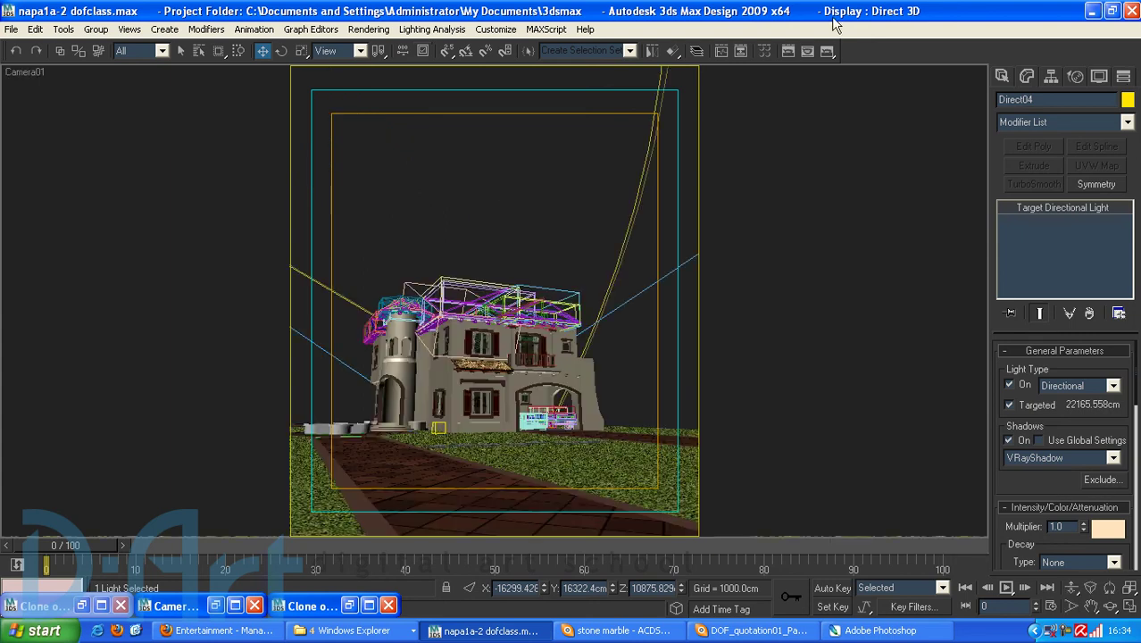